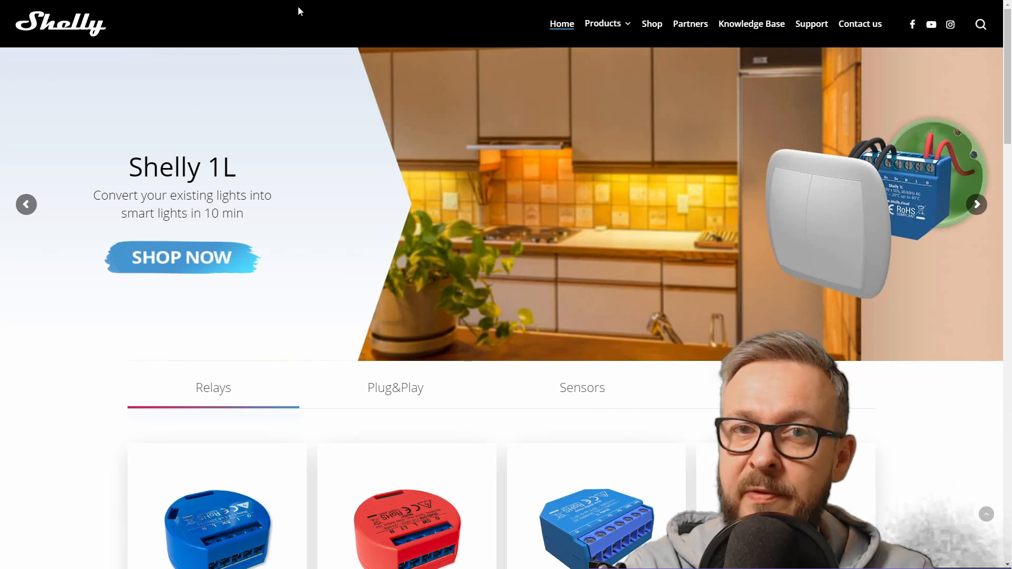
Step: Browse the Plug&Play product category on the Shelly home page
{"action": "left_click", "coordinate": [387, 392]}
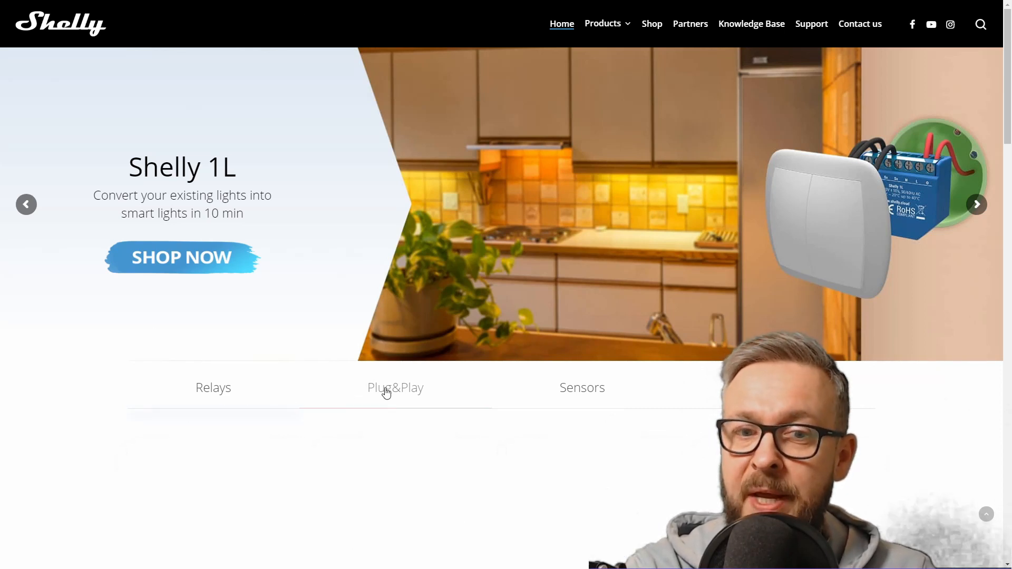
{"action": "scroll", "coordinate": [381, 406], "scroll_direction": "down", "scroll_amount": 1}
{"action": "scroll", "coordinate": [380, 405], "scroll_direction": "down", "scroll_amount": 2}
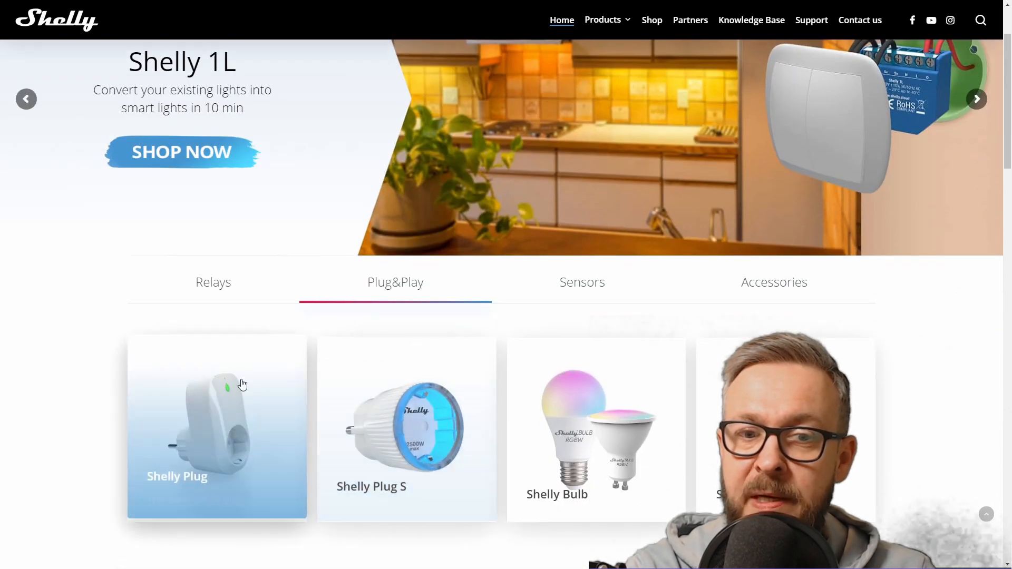
{"action": "scroll", "coordinate": [580, 395], "scroll_direction": "down", "scroll_amount": 2}
{"action": "scroll", "coordinate": [492, 354], "scroll_direction": "down", "scroll_amount": 3}
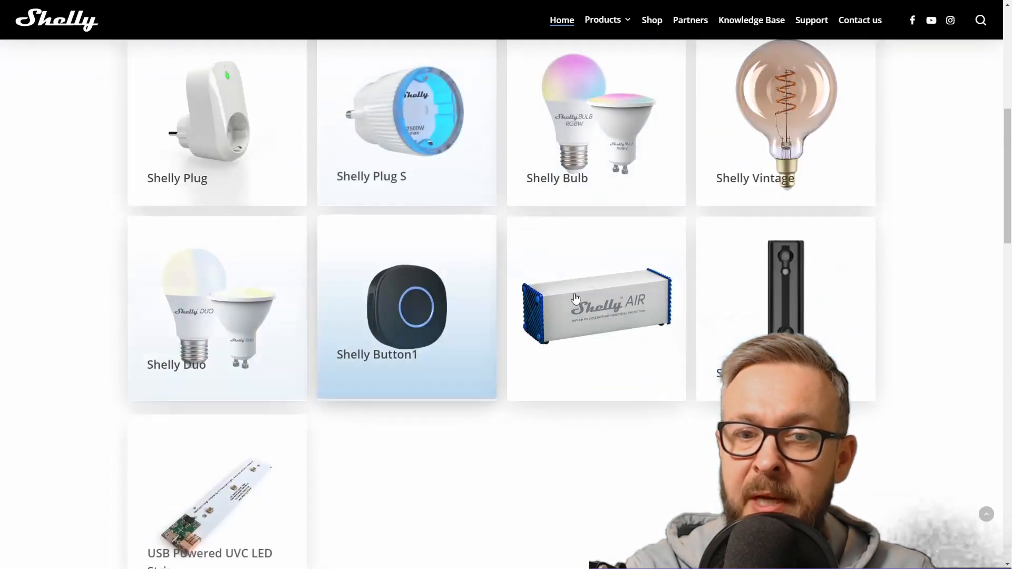
{"action": "scroll", "coordinate": [459, 317], "scroll_direction": "up", "scroll_amount": 5}
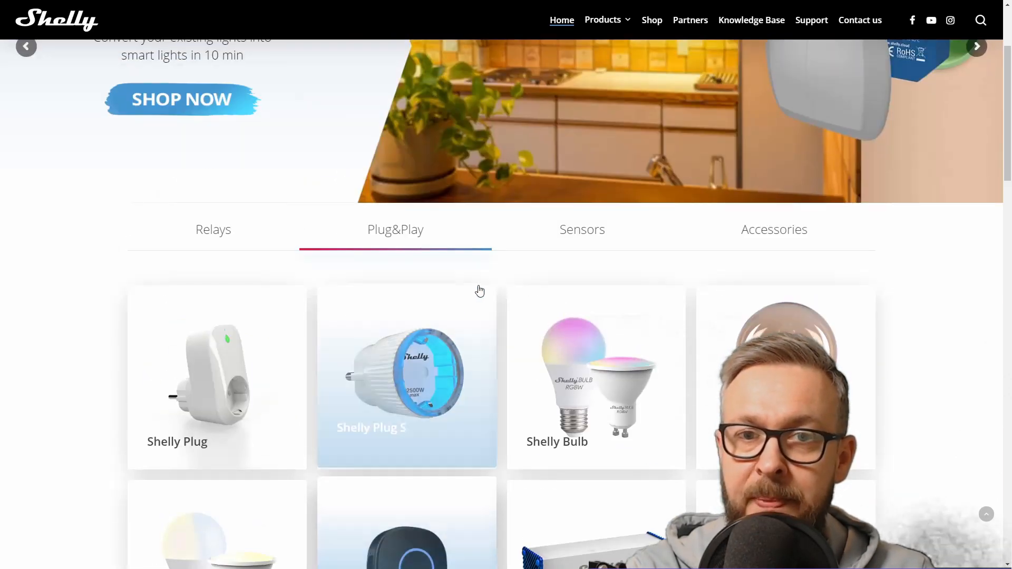
Step: Look through the Sensors and Accessories product categories on the Shelly home page
{"action": "left_click", "coordinate": [595, 244]}
{"action": "scroll", "coordinate": [577, 262], "scroll_direction": "down", "scroll_amount": 2}
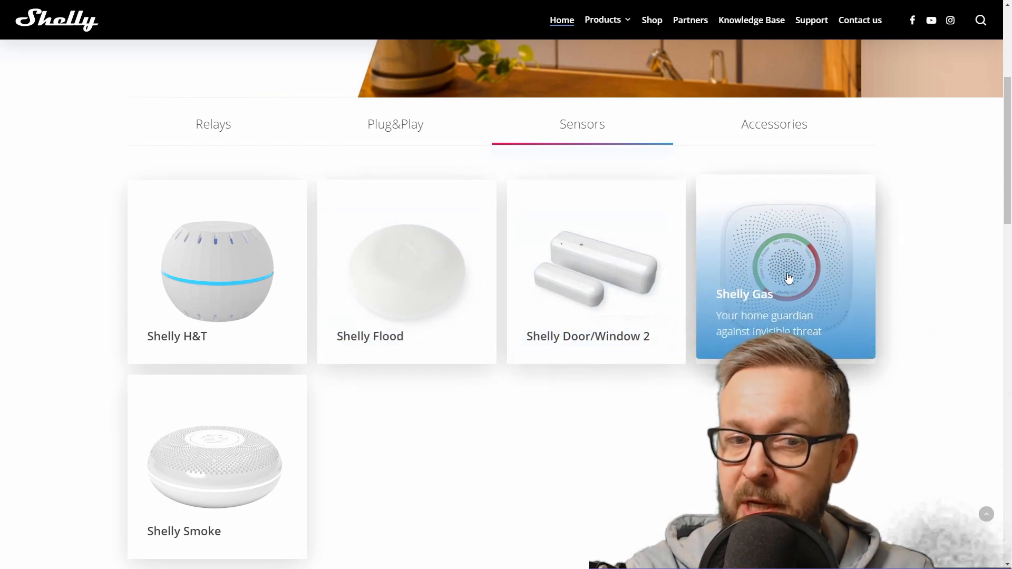
{"action": "scroll", "coordinate": [209, 461], "scroll_direction": "down", "scroll_amount": 3}
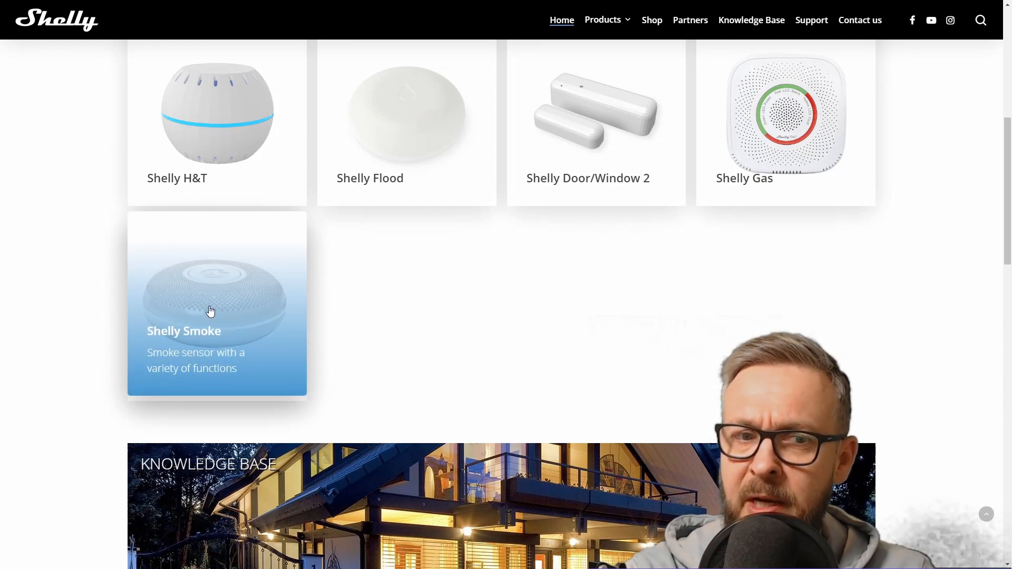
{"action": "left_click", "coordinate": [210, 311]}
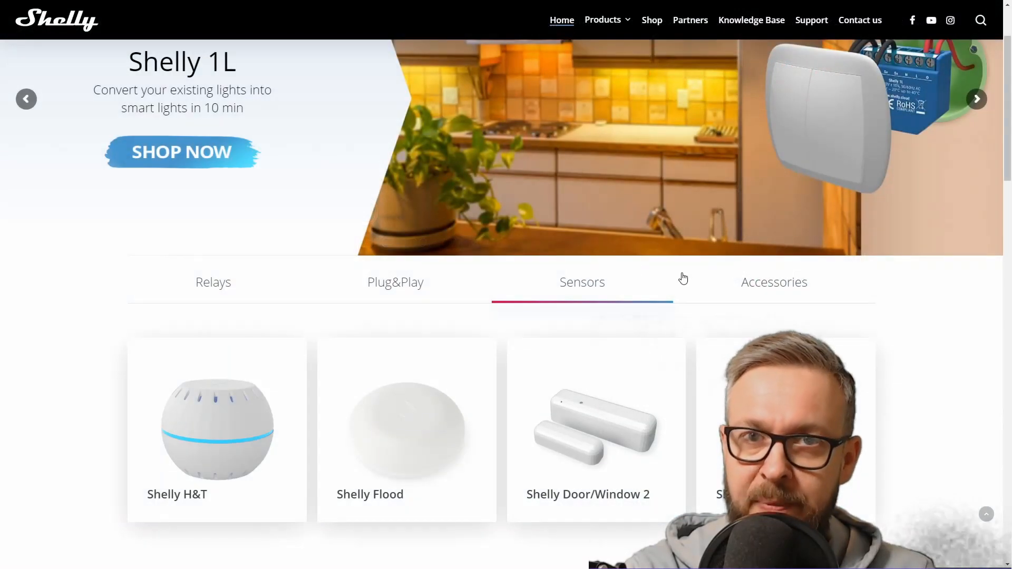
{"action": "left_click", "coordinate": [772, 289]}
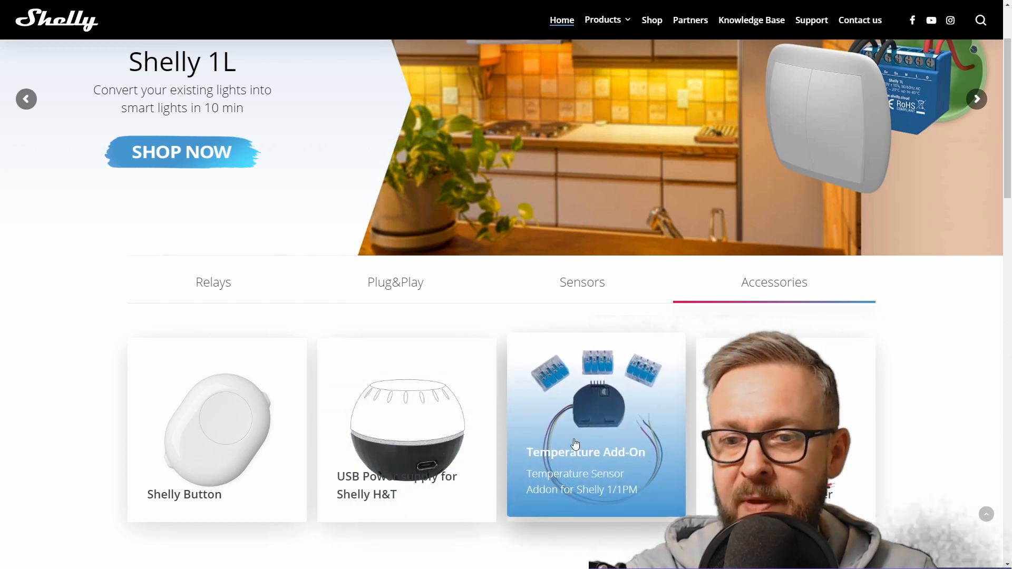
{"action": "scroll", "coordinate": [780, 369], "scroll_direction": "down", "scroll_amount": 2}
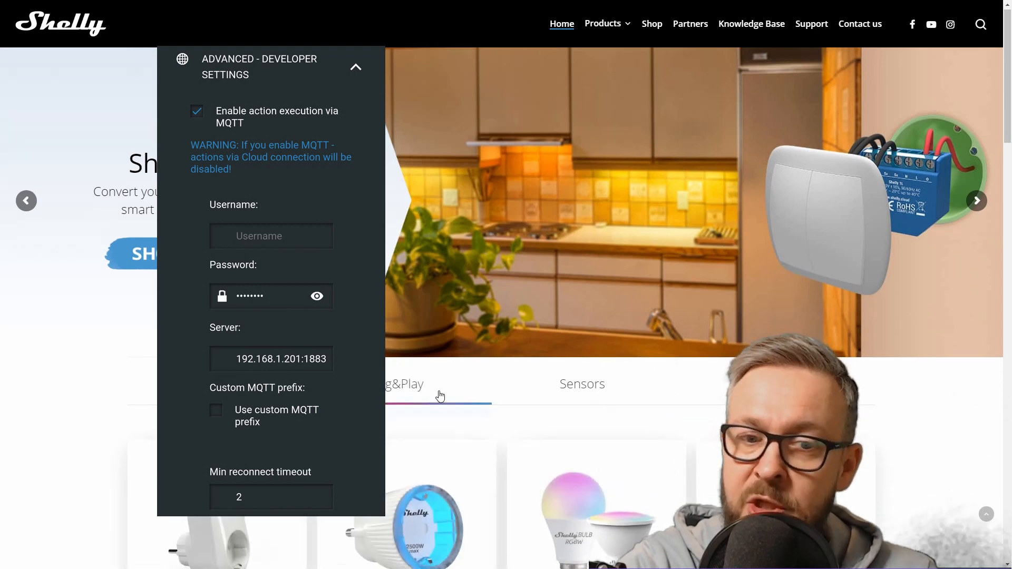
Step: Browse the full Relays product category on the Shelly home page
{"action": "scroll", "coordinate": [422, 378], "scroll_direction": "down", "scroll_amount": 3}
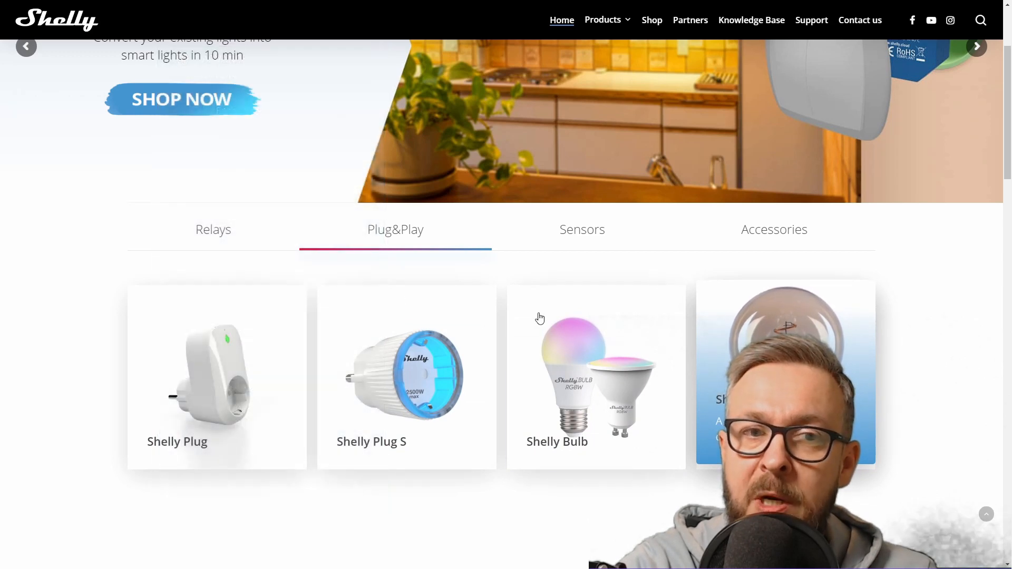
{"action": "left_click", "coordinate": [201, 230]}
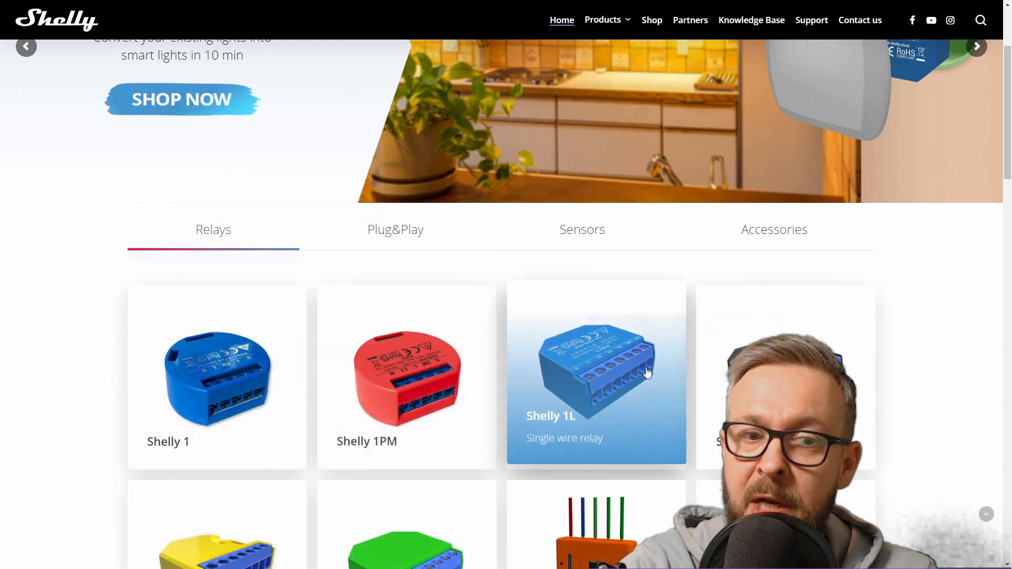
{"action": "scroll", "coordinate": [632, 370], "scroll_direction": "down", "scroll_amount": 2}
{"action": "scroll", "coordinate": [535, 299], "scroll_direction": "down", "scroll_amount": 3}
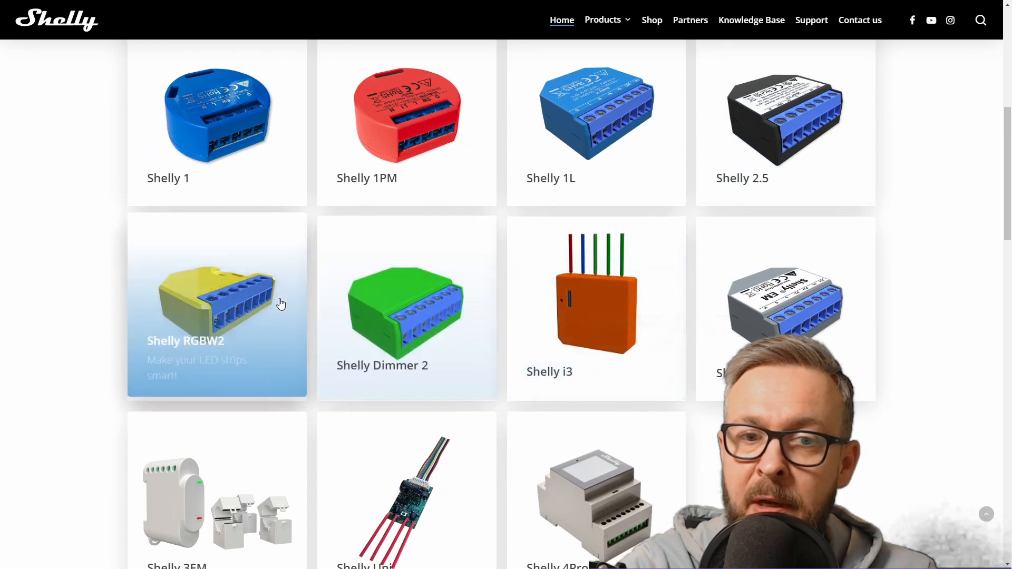
{"action": "scroll", "coordinate": [435, 310], "scroll_direction": "down", "scroll_amount": 4}
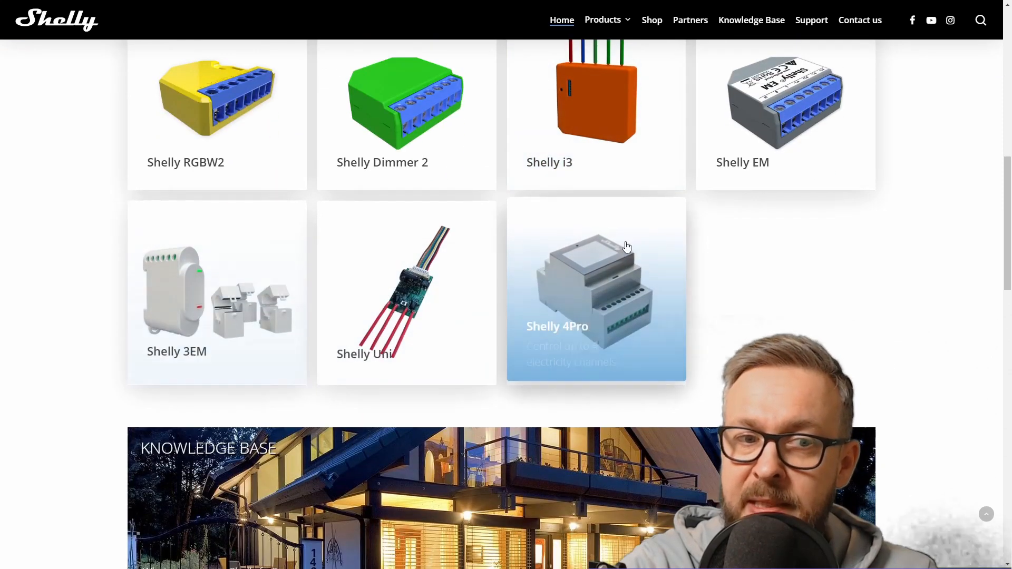
{"action": "scroll", "coordinate": [597, 243], "scroll_direction": "up", "scroll_amount": 12}
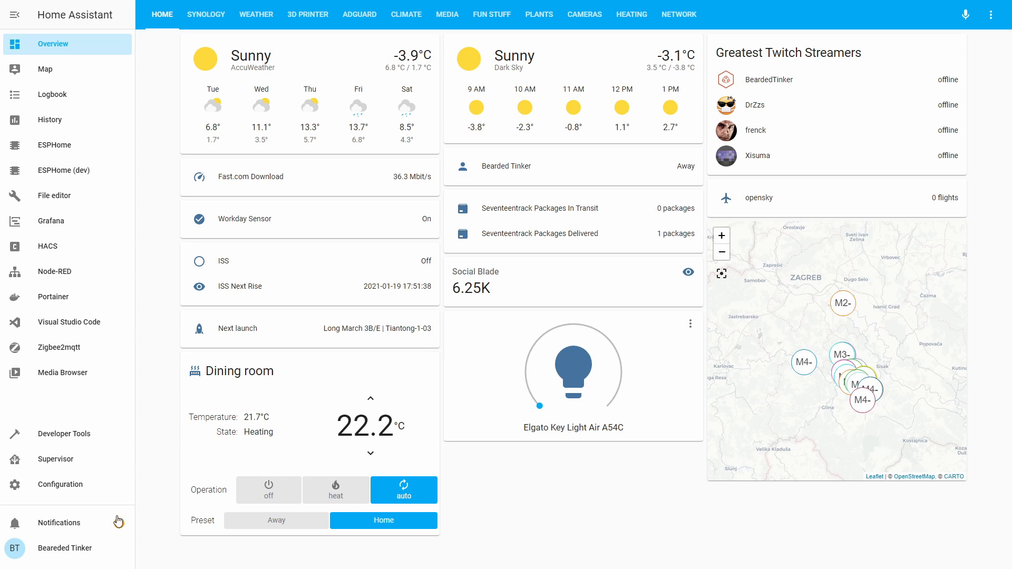
Step: Open the integrations page in Home Assistant from the notification about newly discovered devices
{"action": "left_click", "coordinate": [88, 526]}
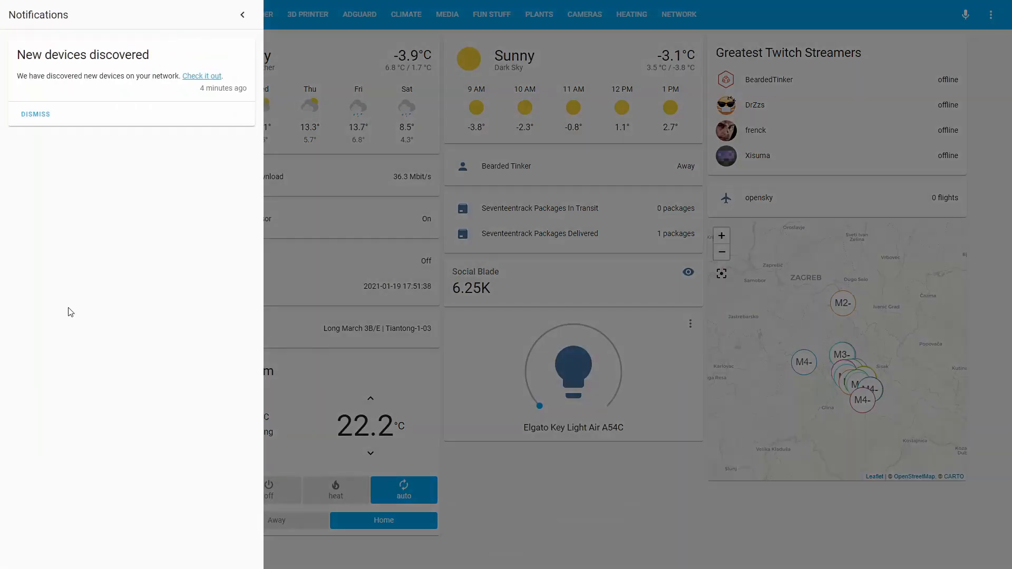
{"action": "left_click", "coordinate": [197, 80]}
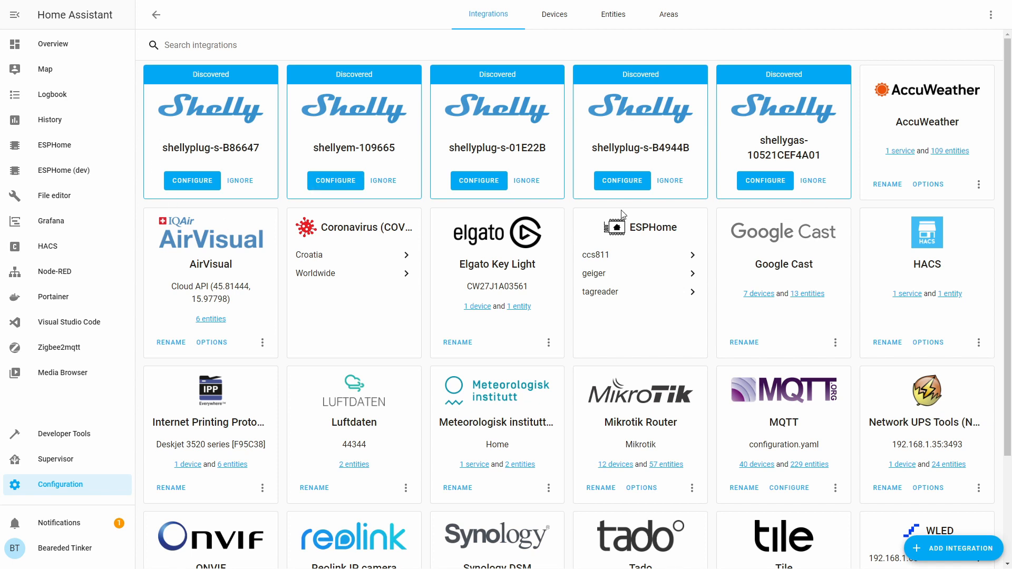
{"action": "left_click", "coordinate": [926, 551]}
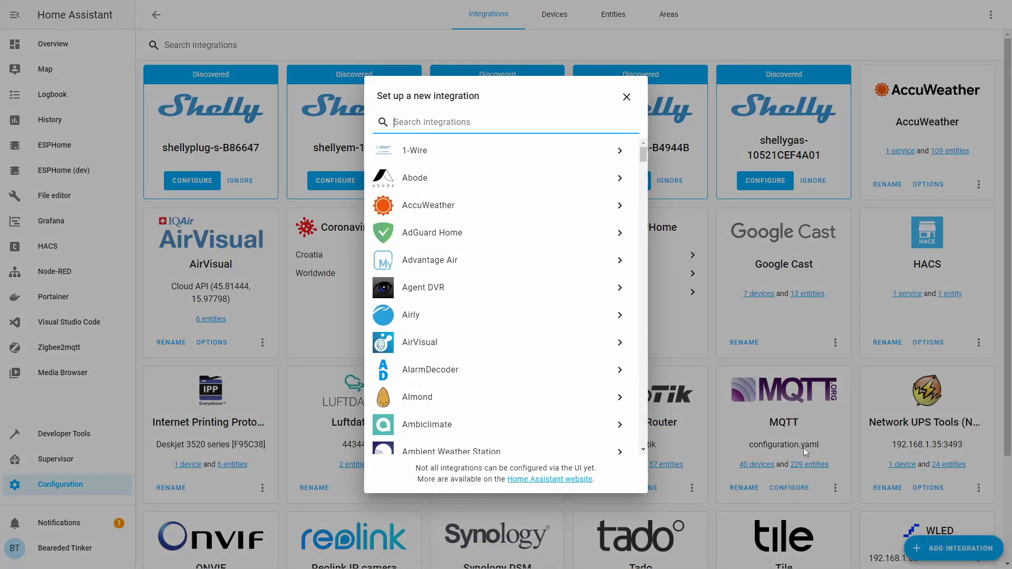
{"action": "type", "text": "sh"}
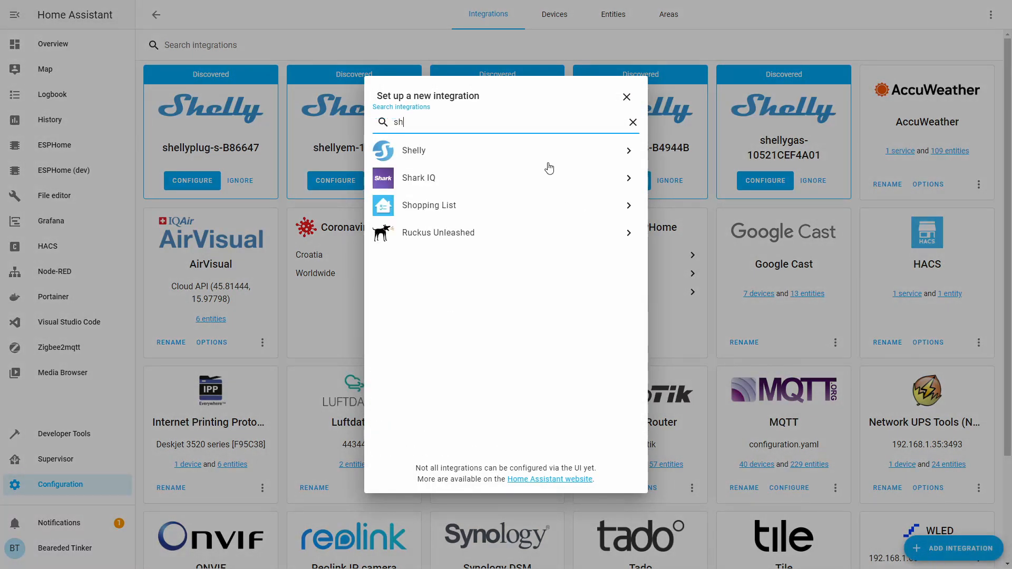
{"action": "left_click", "coordinate": [476, 158]}
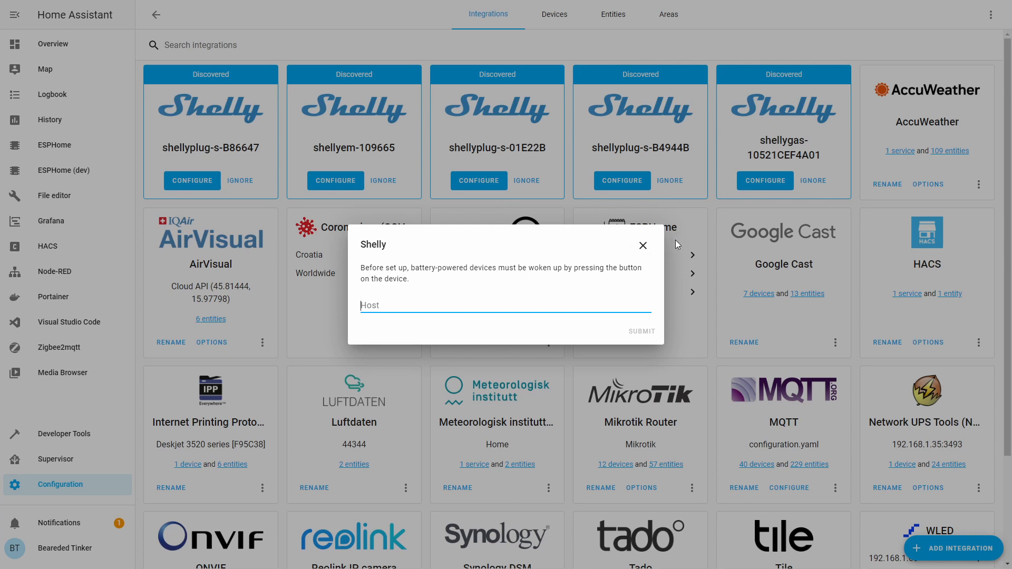
{"action": "left_click", "coordinate": [643, 246]}
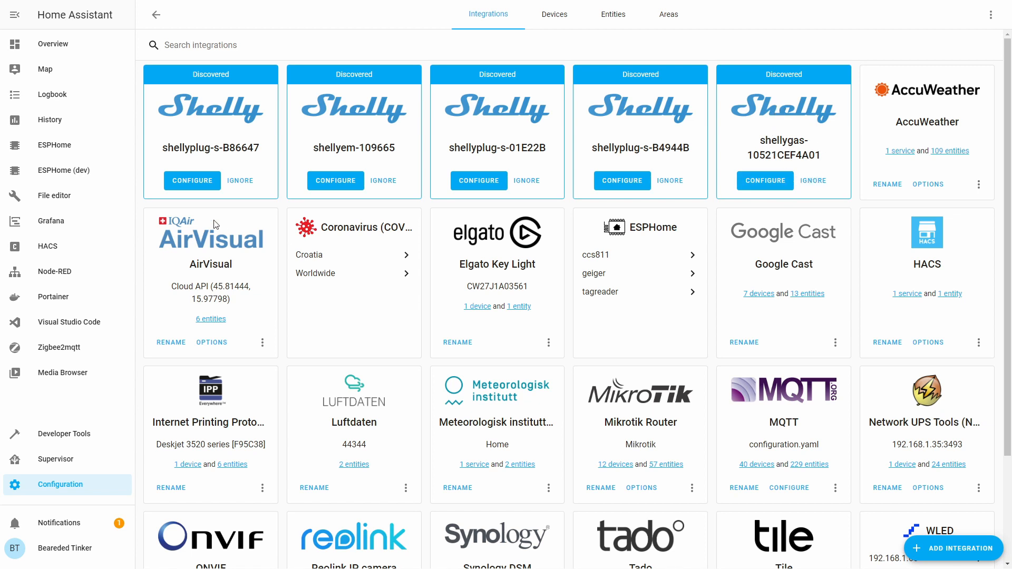
Step: Set up the discovered shellyplug-s-B86647 device and assign it to the Loft area
{"action": "left_click", "coordinate": [220, 182]}
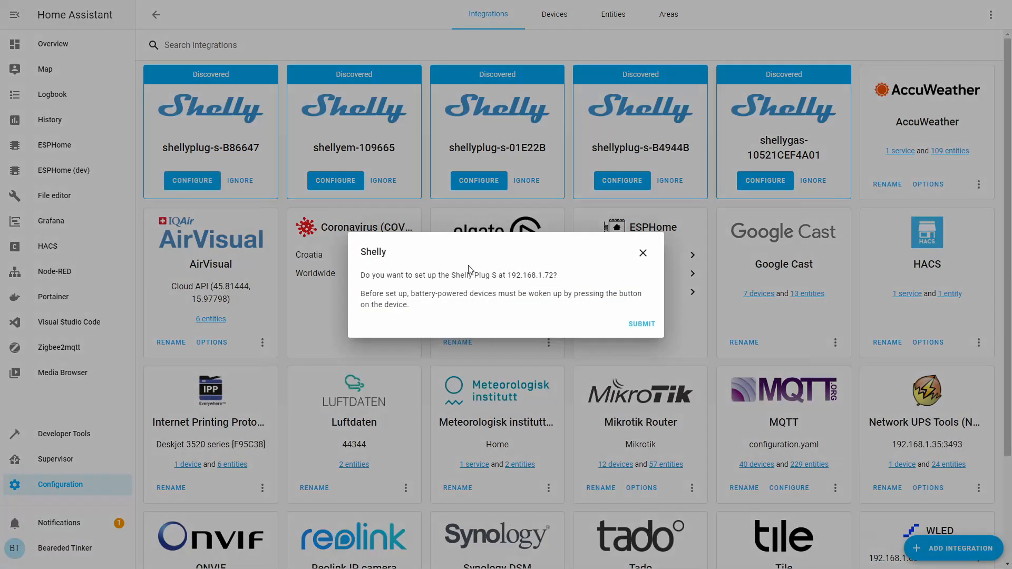
{"action": "left_click", "coordinate": [640, 324]}
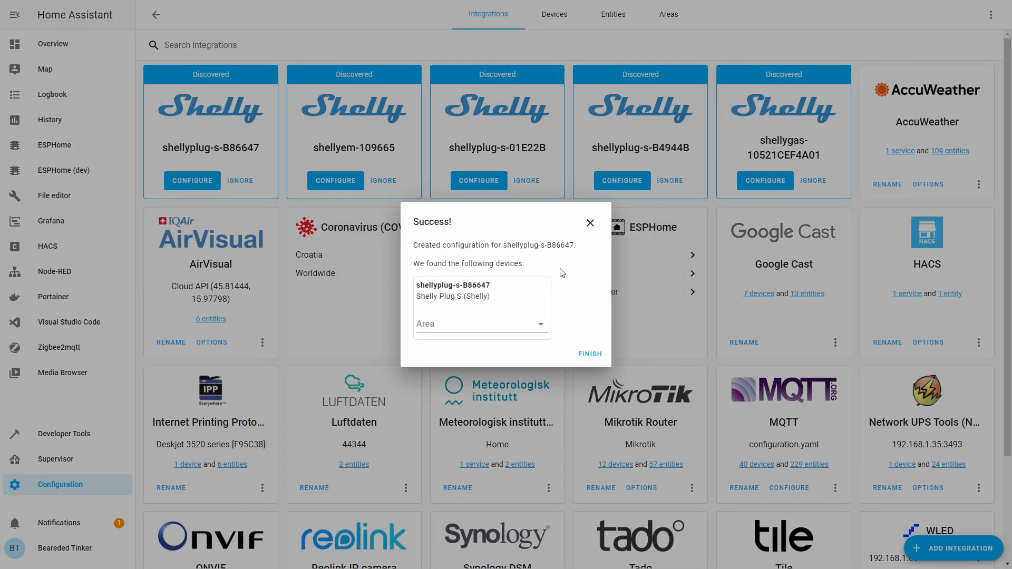
{"action": "left_click", "coordinate": [538, 324]}
{"action": "left_click", "coordinate": [452, 481]}
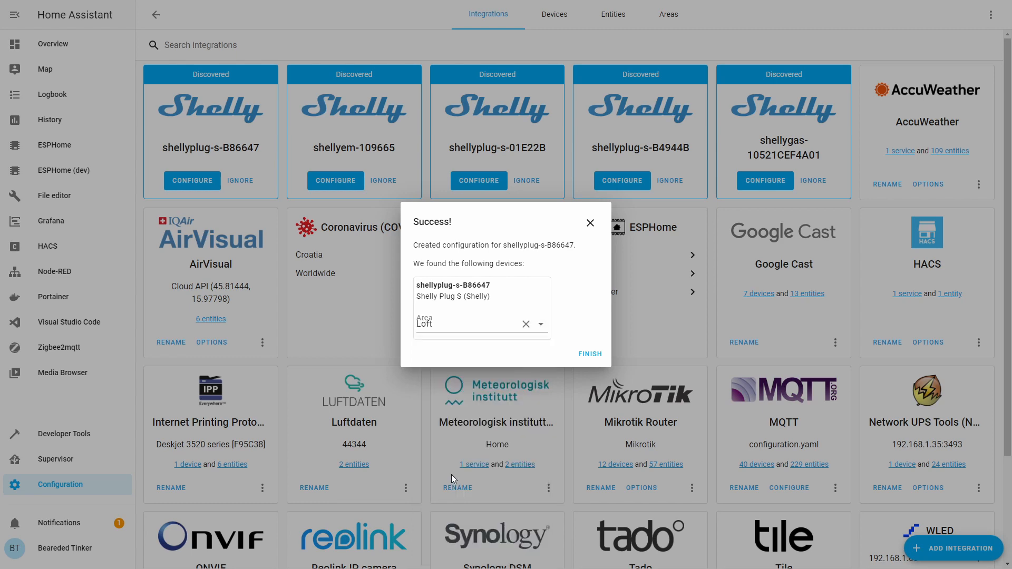
{"action": "left_click", "coordinate": [592, 353]}
Step: Open the device page of shellyplug-s-B86647 from the configured Shelly integration
{"action": "scroll", "coordinate": [483, 208], "scroll_direction": "down", "scroll_amount": 3}
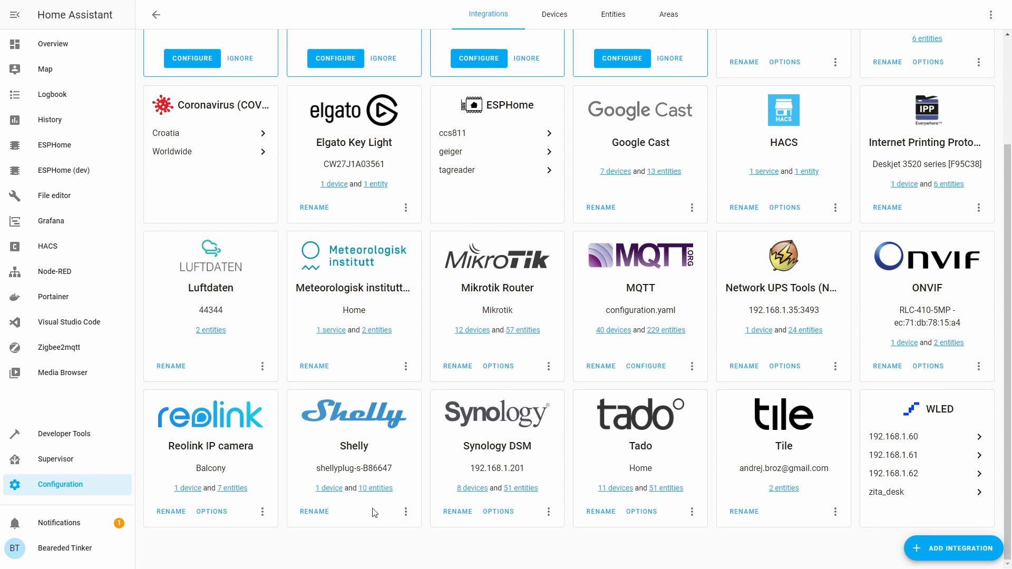
{"action": "left_click", "coordinate": [330, 489]}
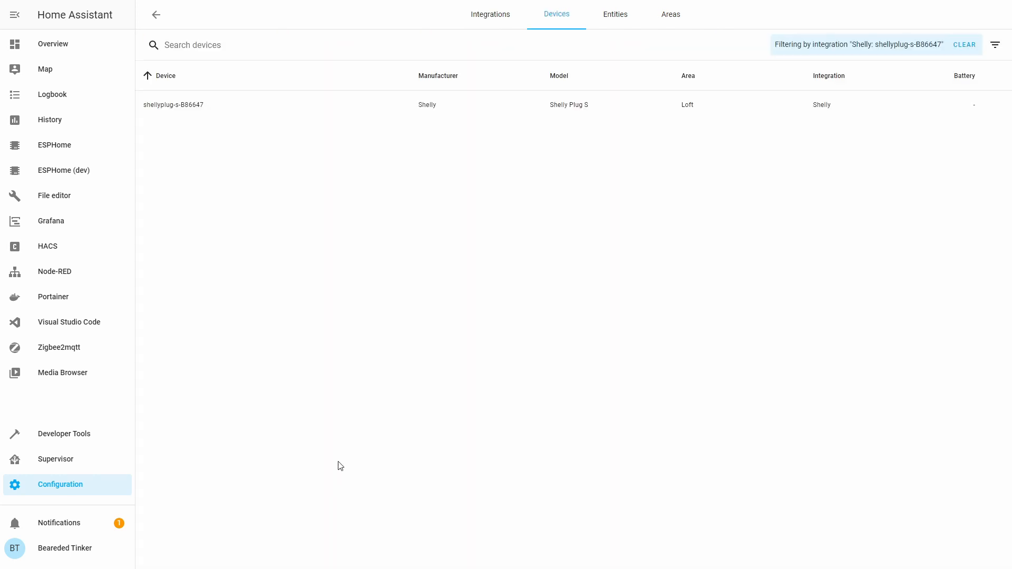
{"action": "left_click", "coordinate": [170, 108]}
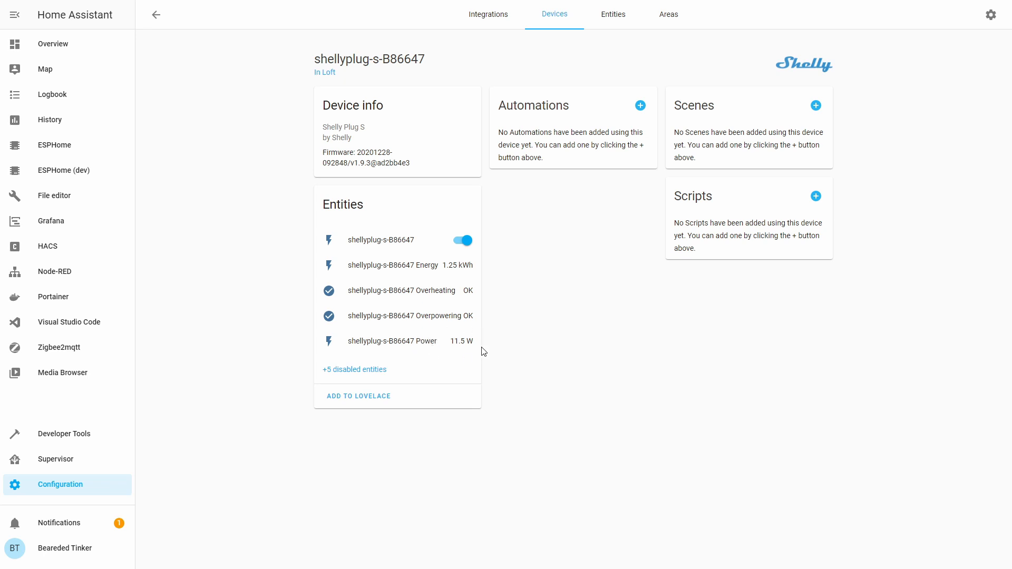
Step: Show the plug's disabled entities and examine the settings of its cloud, firmware update, device temperature, RSSI and uptime entities
{"action": "left_click", "coordinate": [378, 374]}
{"action": "left_click", "coordinate": [406, 367]}
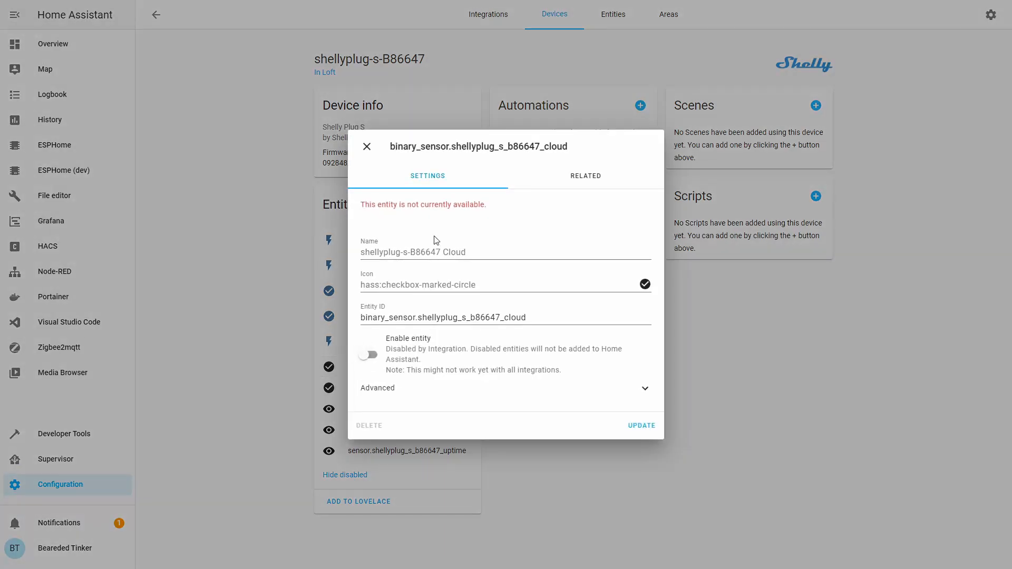
{"action": "left_click", "coordinate": [367, 147]}
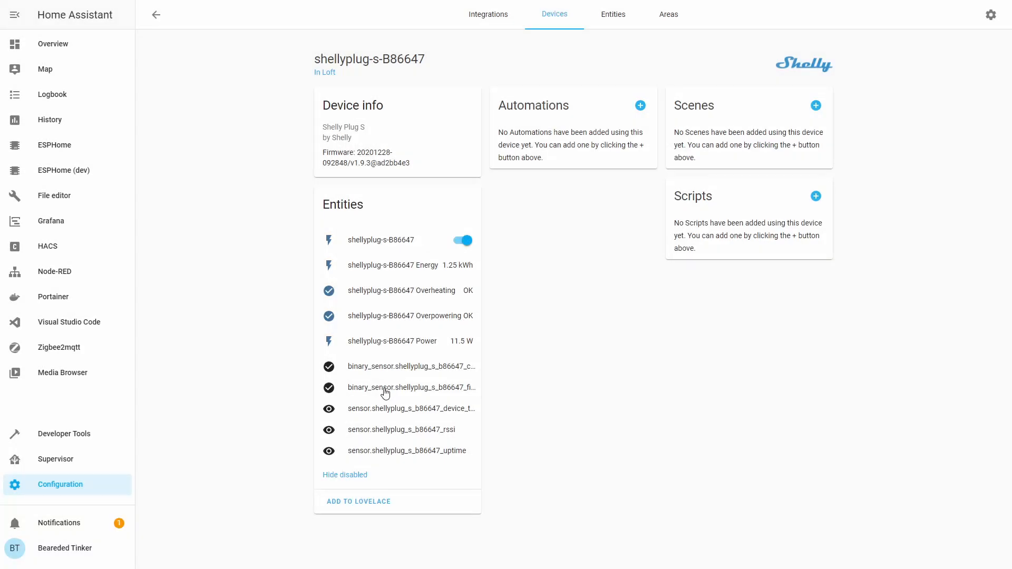
{"action": "left_click", "coordinate": [390, 389]}
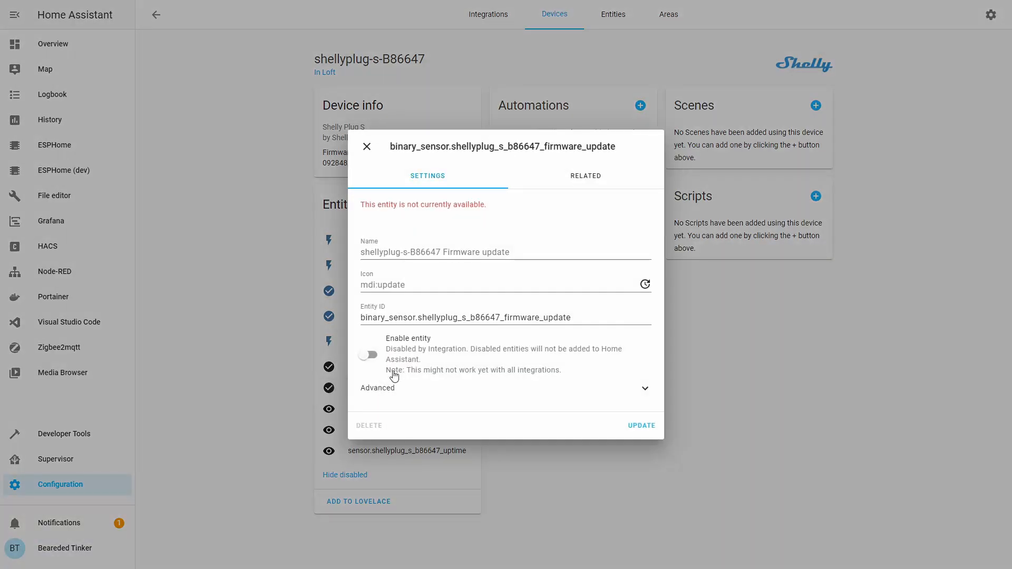
{"action": "left_click", "coordinate": [367, 147]}
{"action": "left_click", "coordinate": [391, 413]}
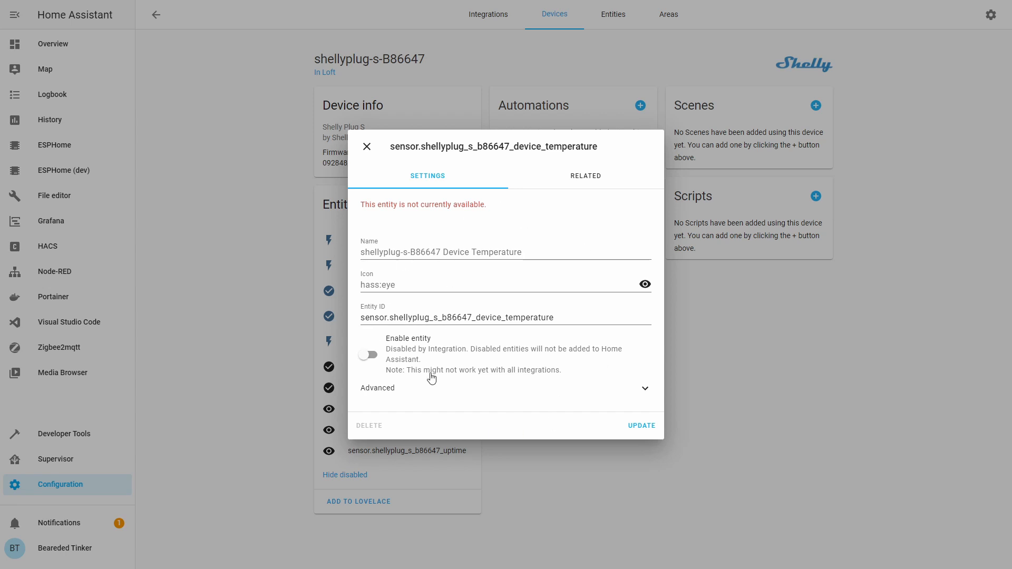
{"action": "left_click", "coordinate": [367, 146]}
{"action": "left_click", "coordinate": [391, 433]}
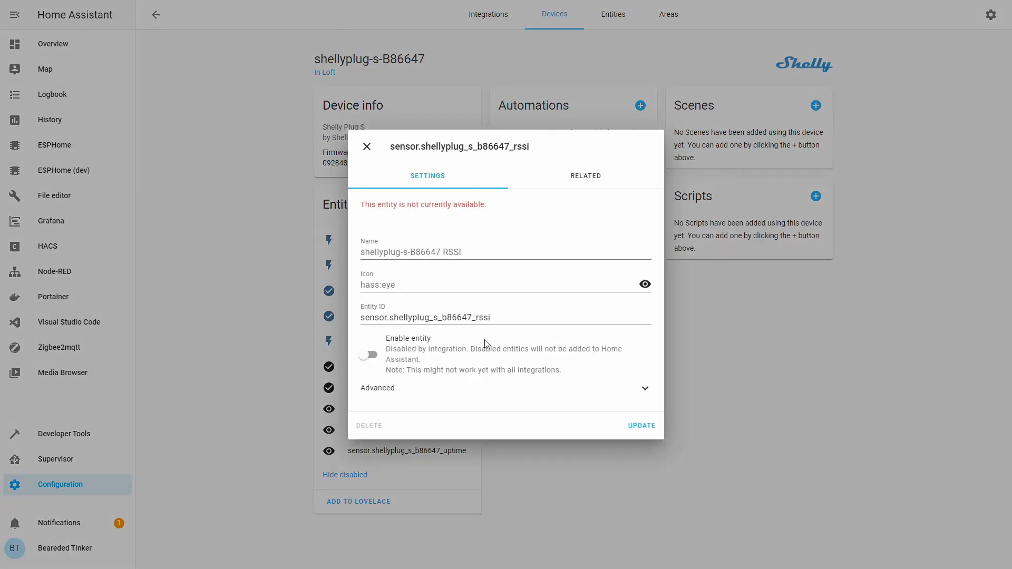
{"action": "left_click", "coordinate": [358, 159]}
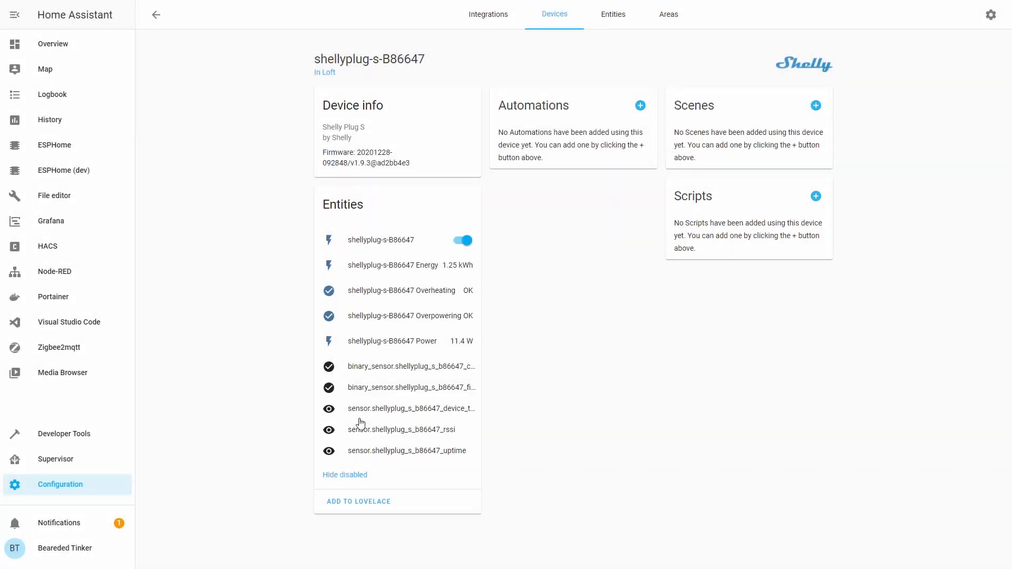
{"action": "left_click", "coordinate": [370, 451]}
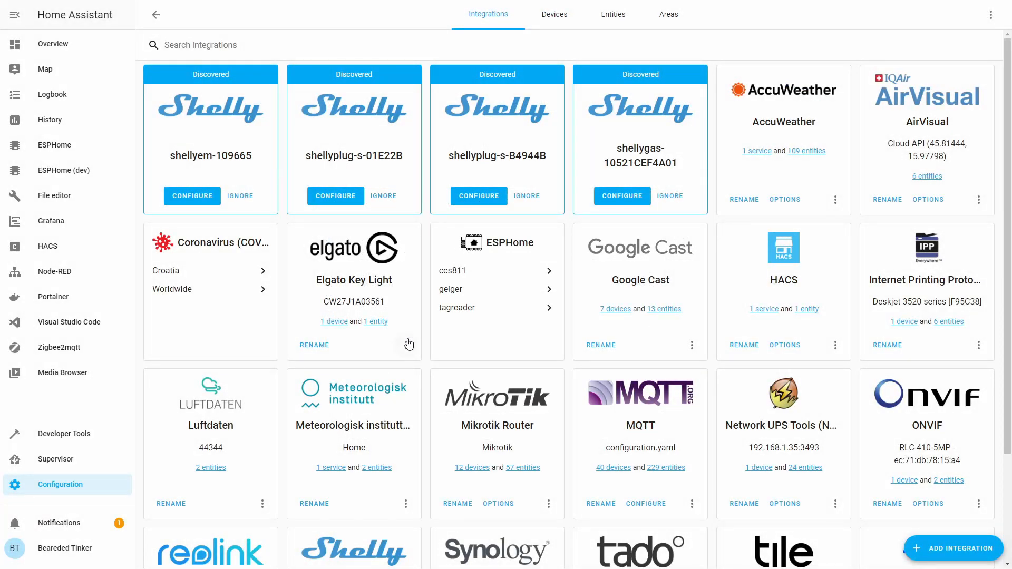
{"action": "scroll", "coordinate": [409, 344], "scroll_direction": "down", "scroll_amount": 3}
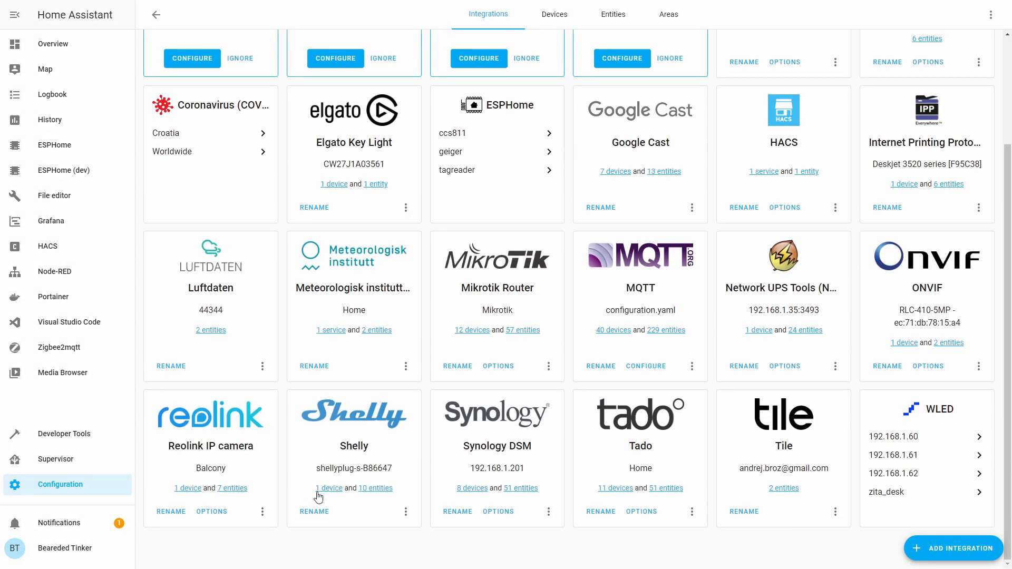
{"action": "scroll", "coordinate": [371, 468], "scroll_direction": "up", "scroll_amount": 3}
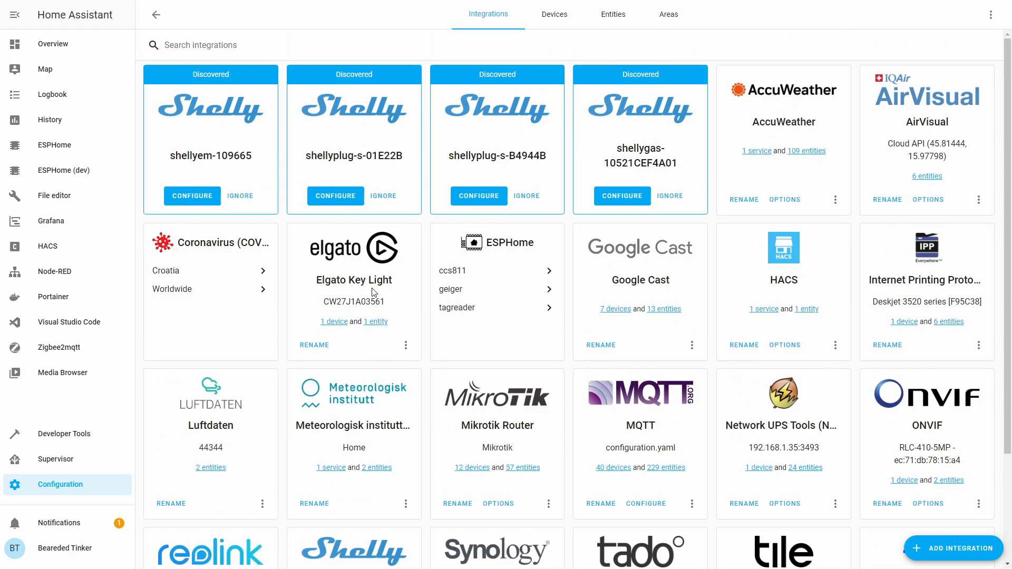
Step: Set up the discovered shellyplug-s-01E22B and shellyplug-s-B4944B devices, assigning shellyplug-s-B4944B to the Kitchen area
{"action": "left_click", "coordinate": [363, 199]}
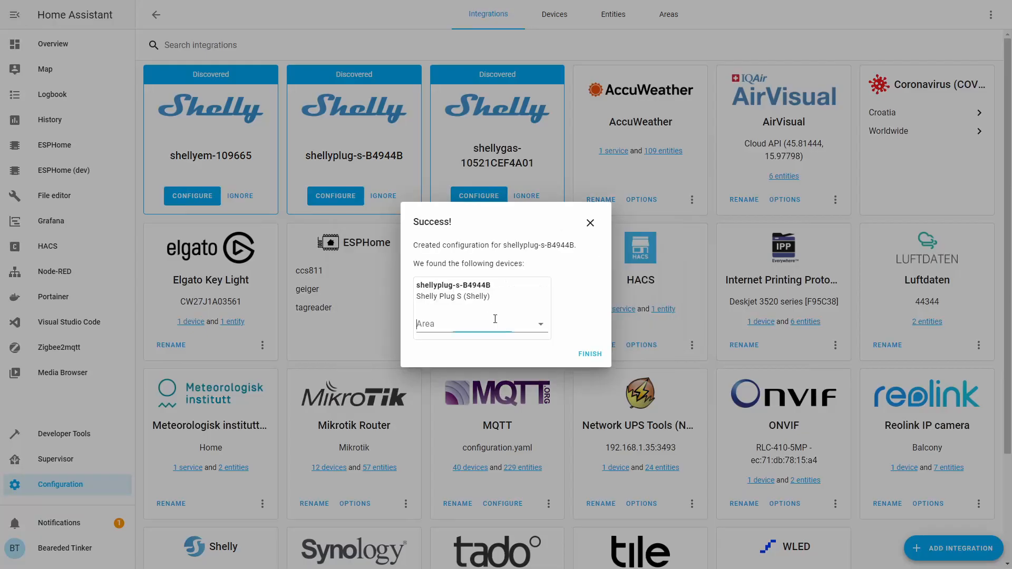
{"action": "left_click", "coordinate": [590, 354]}
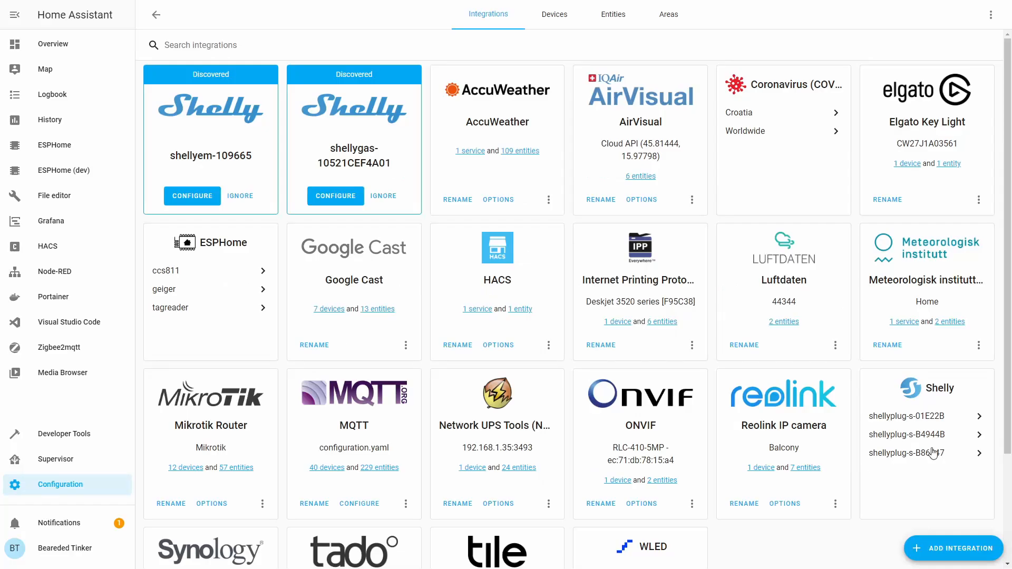
Step: Look through the configured plugs in the Shelly integration and examine the entity list of shellyplug-s-B4944B
{"action": "left_click", "coordinate": [891, 421]}
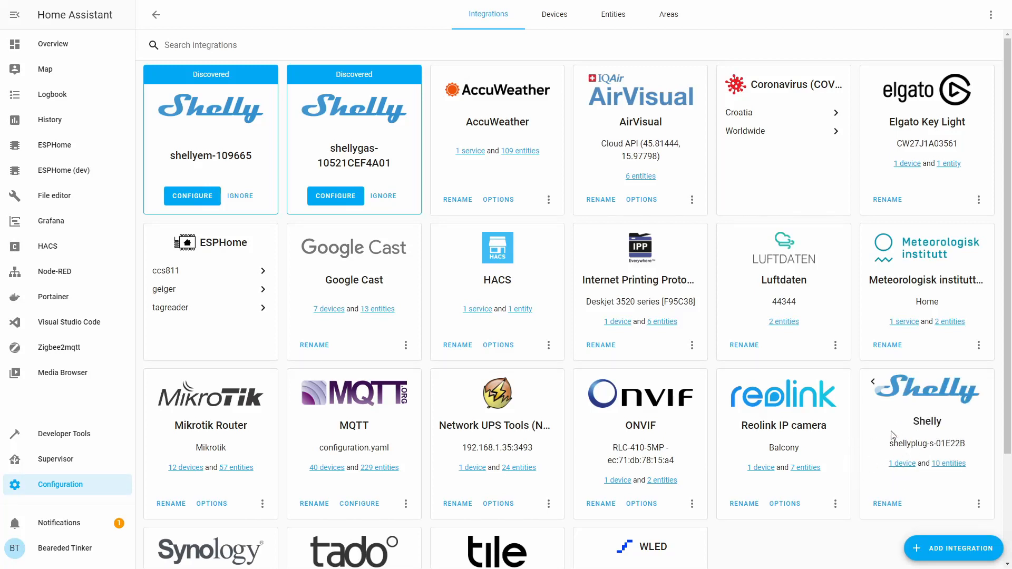
{"action": "left_click", "coordinate": [876, 389]}
{"action": "left_click", "coordinate": [909, 439]}
{"action": "left_click", "coordinate": [880, 393]}
{"action": "left_click", "coordinate": [891, 454]}
{"action": "left_click", "coordinate": [873, 382]}
{"action": "left_click", "coordinate": [897, 435]}
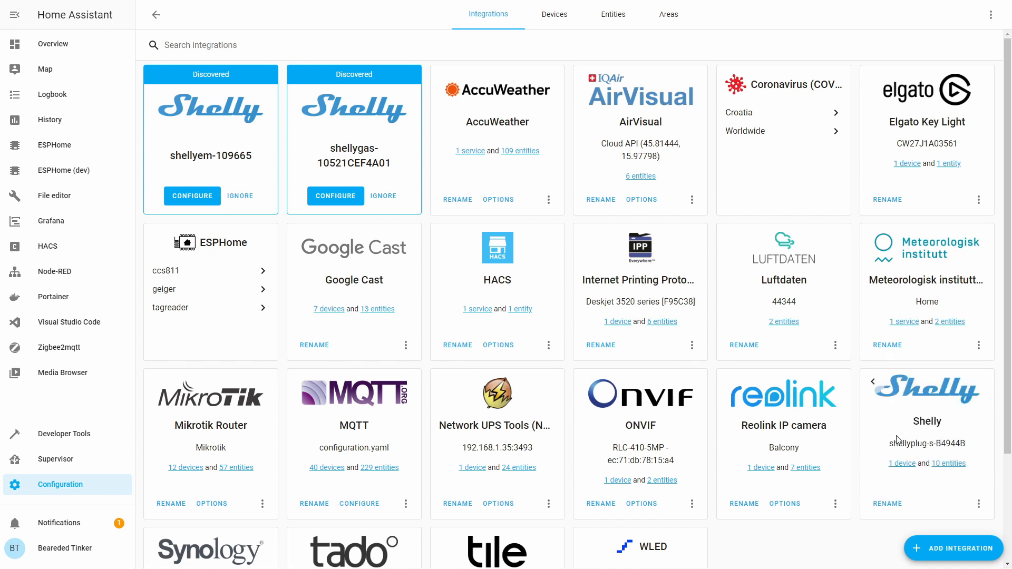
{"action": "left_click", "coordinate": [963, 465]}
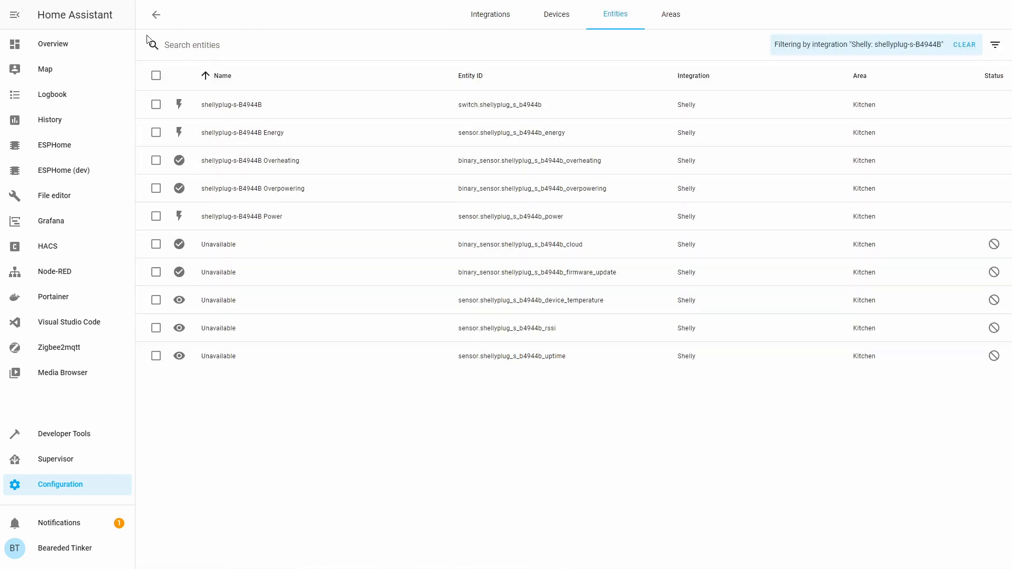
{"action": "left_click", "coordinate": [158, 20]}
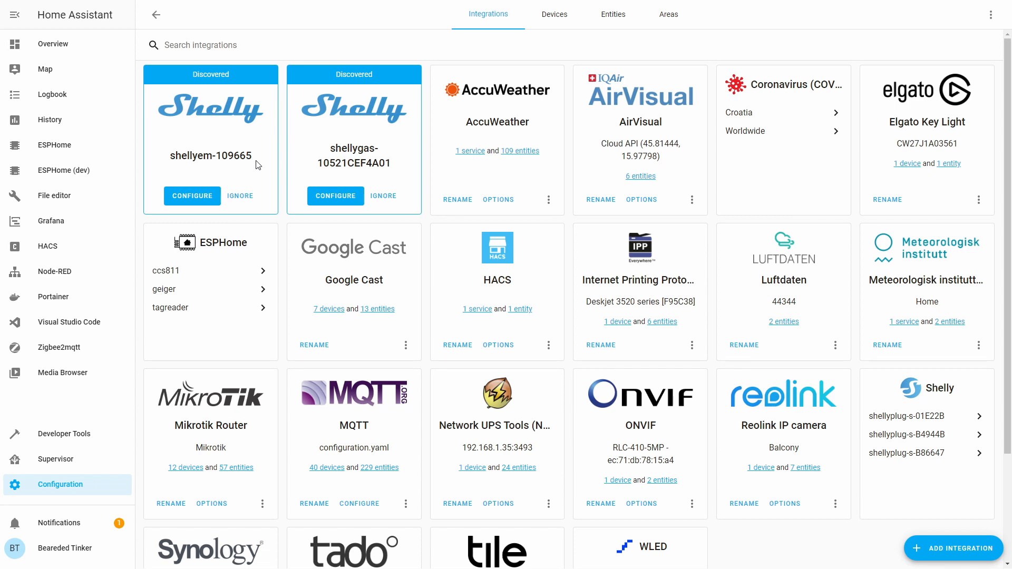
Step: Set up the discovered shellyem-109665 device and assign it to the Loft area
{"action": "left_click", "coordinate": [187, 196]}
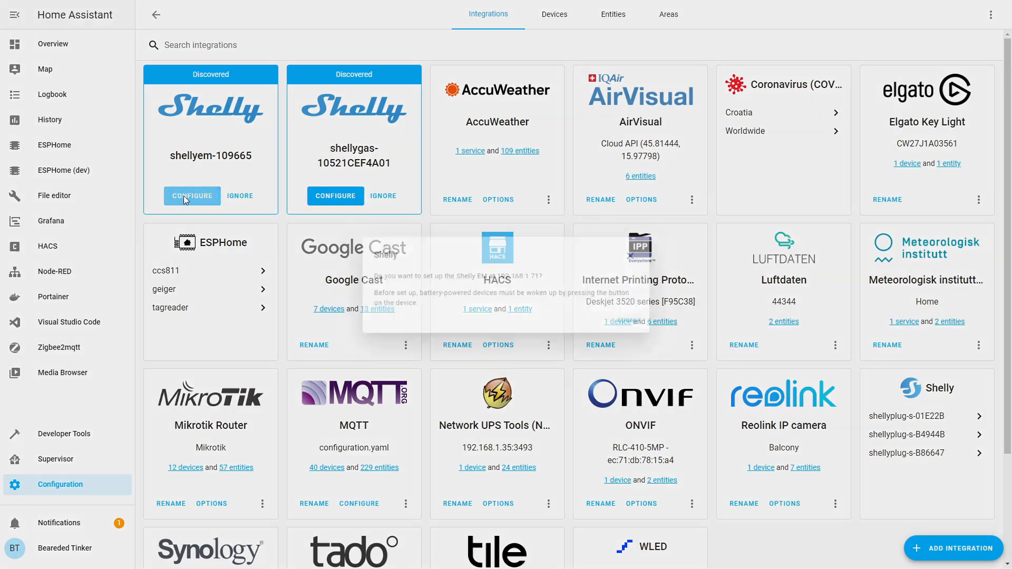
{"action": "left_click", "coordinate": [639, 330]}
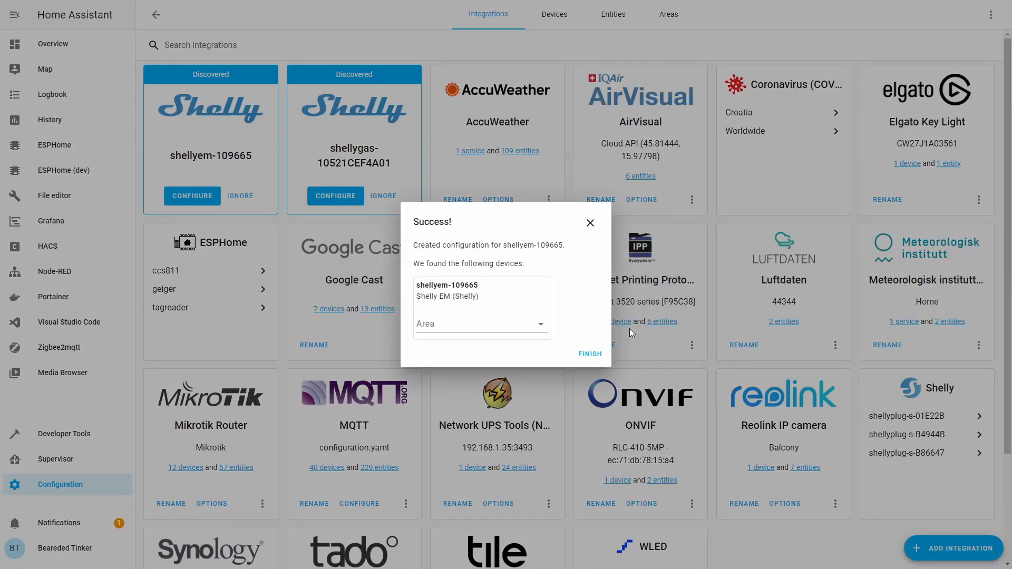
{"action": "left_click", "coordinate": [539, 320]}
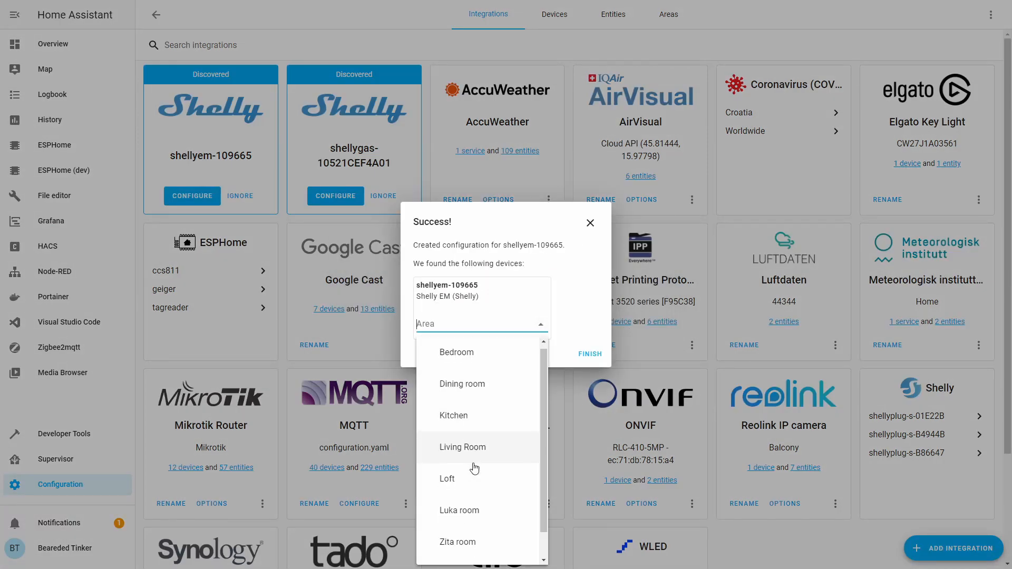
{"action": "left_click", "coordinate": [534, 482]}
{"action": "left_click", "coordinate": [590, 355]}
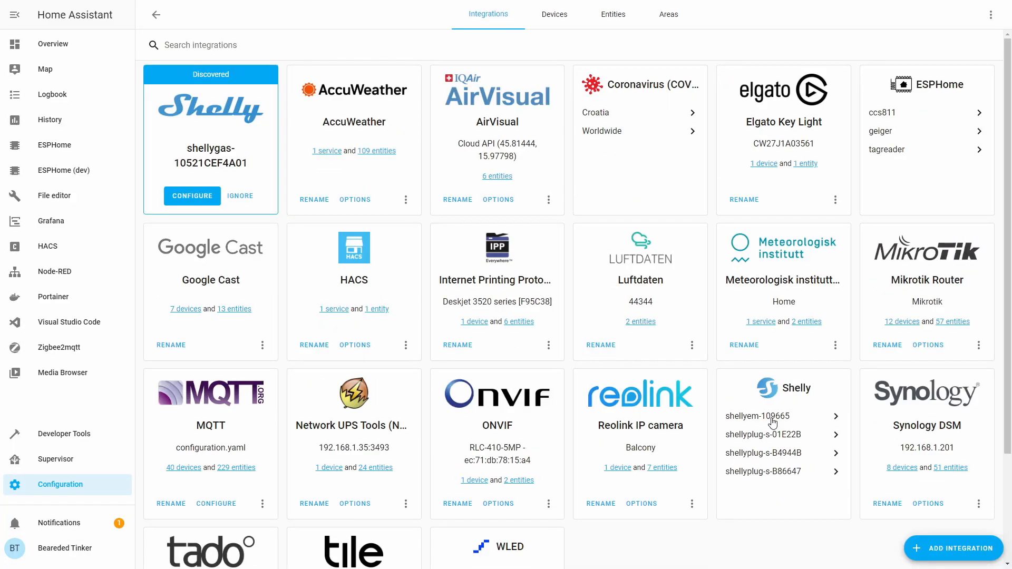
Step: Examine the entity list of shellyem-109665, including its channel energy, power and voltage sensors
{"action": "left_click", "coordinate": [773, 418]}
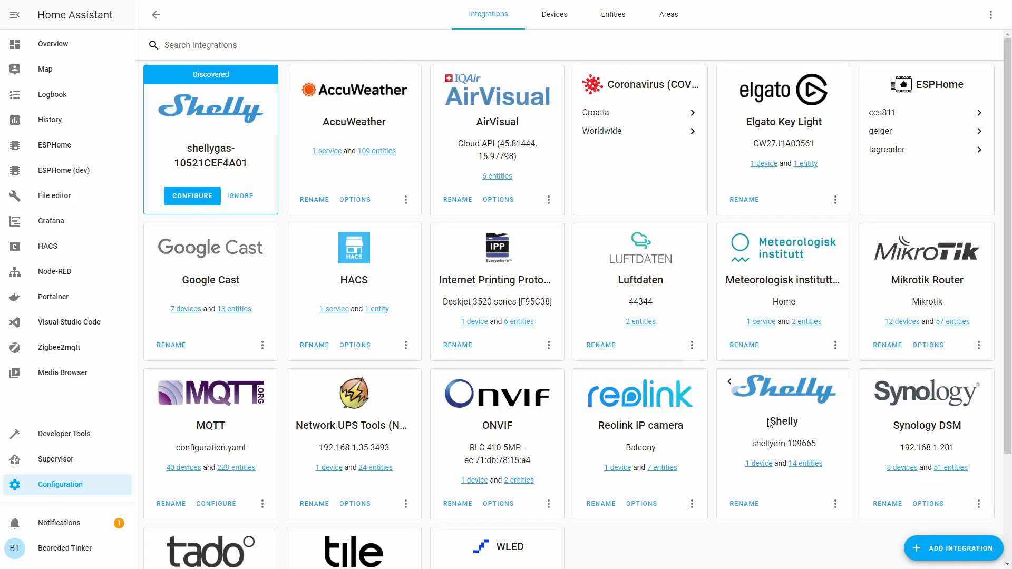
{"action": "left_click", "coordinate": [808, 464]}
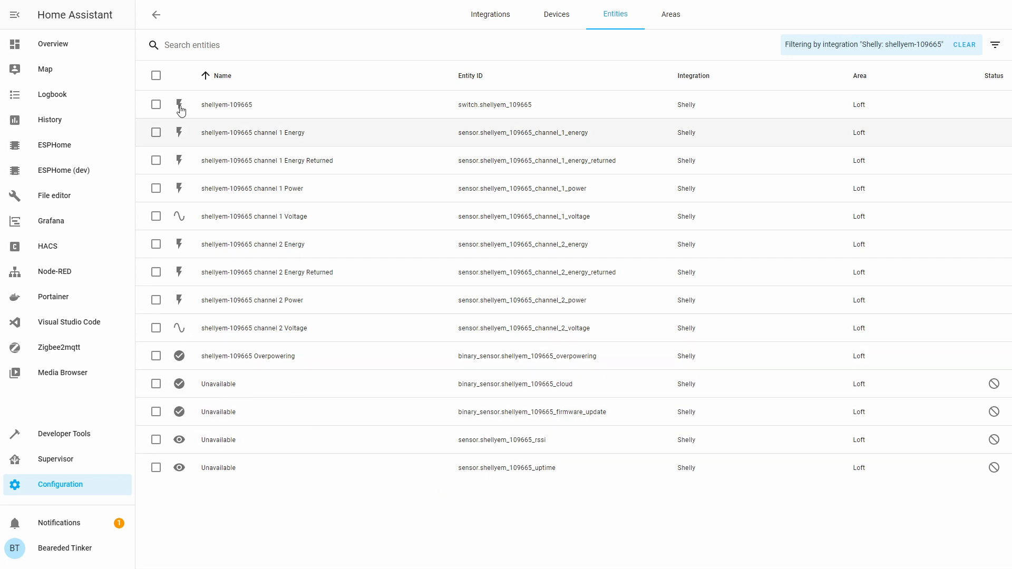
{"action": "left_click", "coordinate": [155, 17]}
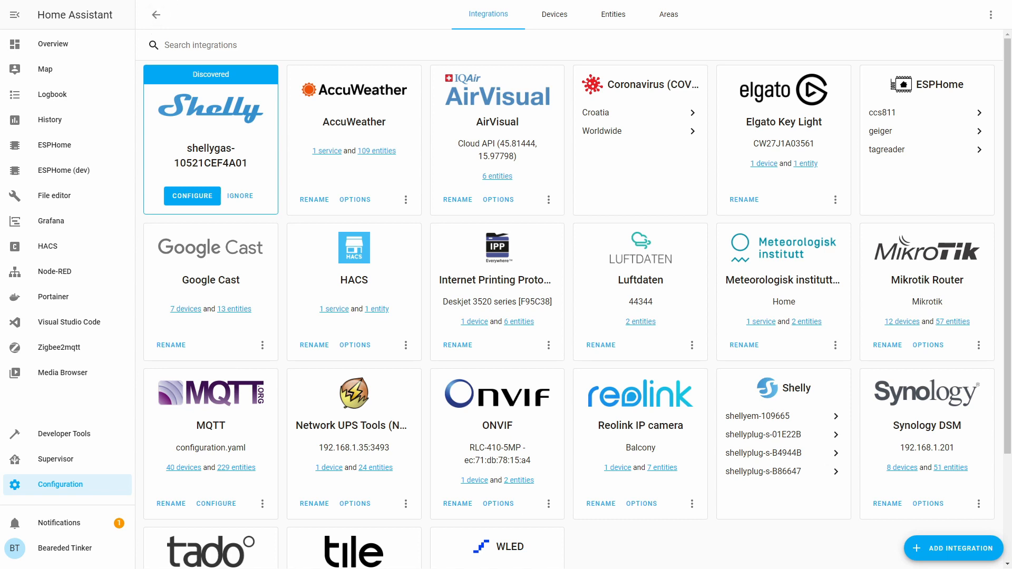
Step: Delete all configured Shelly devices from the built-in Shelly integration
{"action": "left_click", "coordinate": [758, 416]}
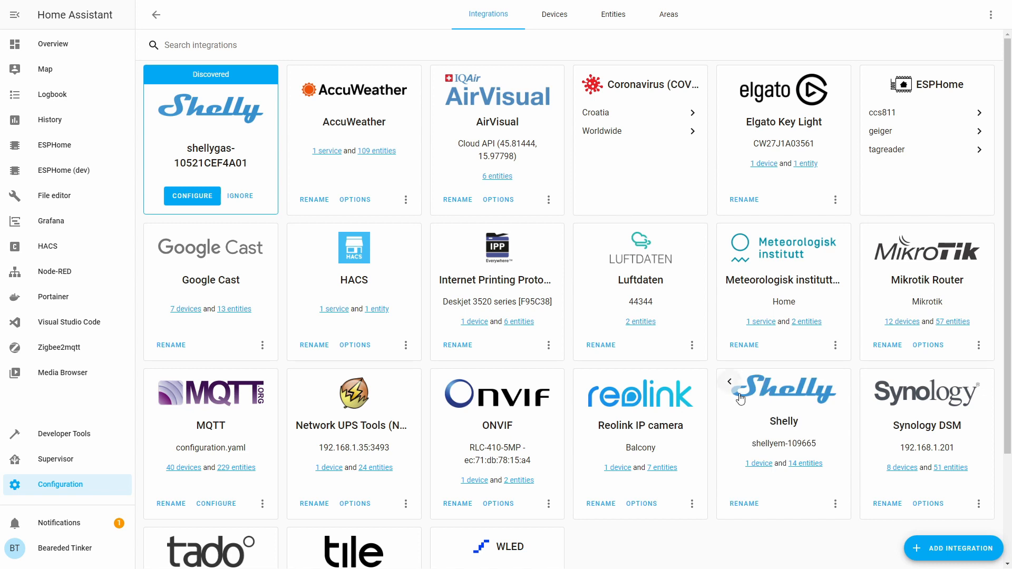
{"action": "left_click", "coordinate": [836, 503]}
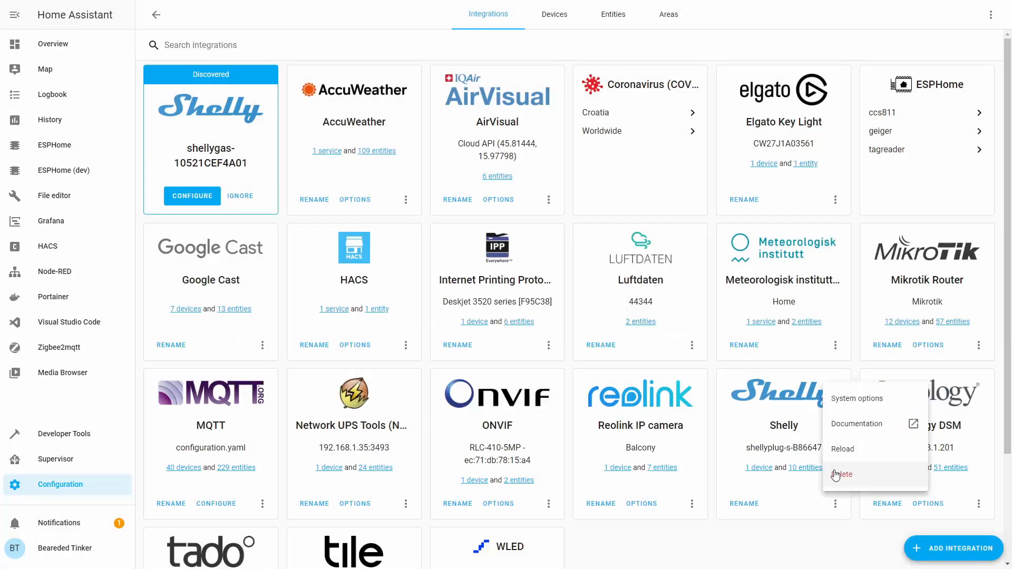
{"action": "left_click", "coordinate": [836, 475]}
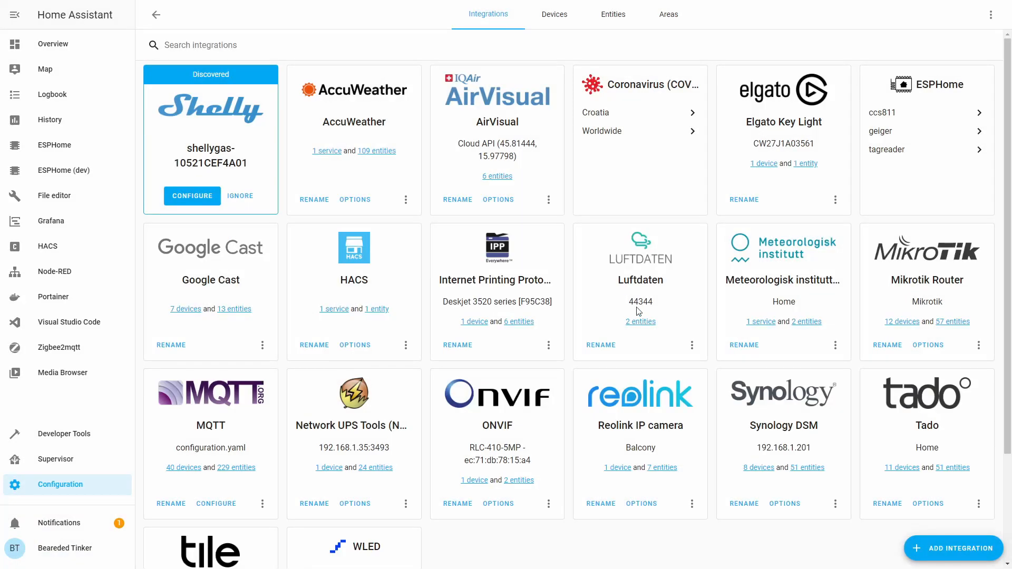
Step: Install version 0.2.1 of the ShellyForHass (Shelly integration) repository from the HACS integrations
{"action": "left_click", "coordinate": [55, 247]}
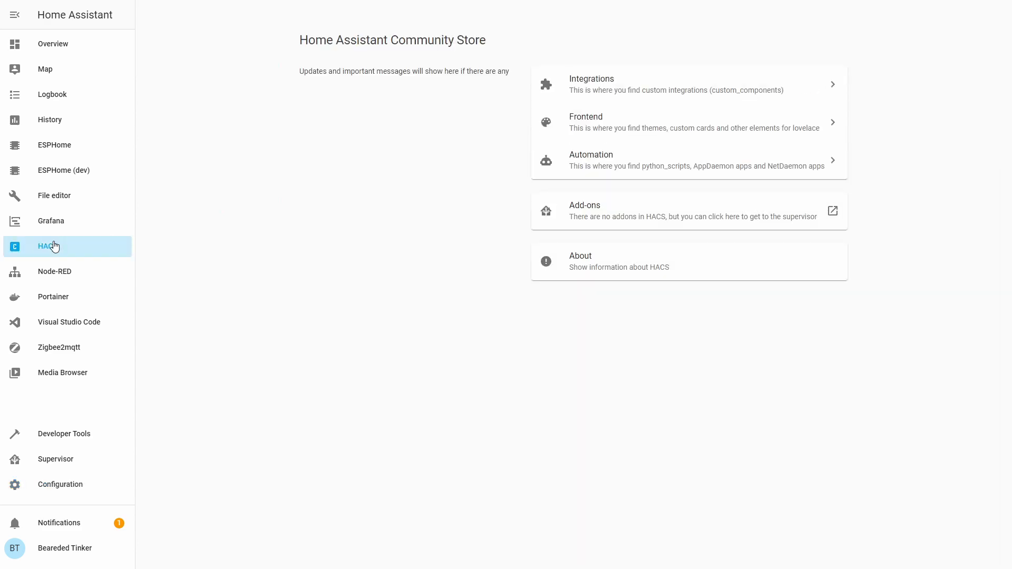
{"action": "left_click", "coordinate": [587, 87]}
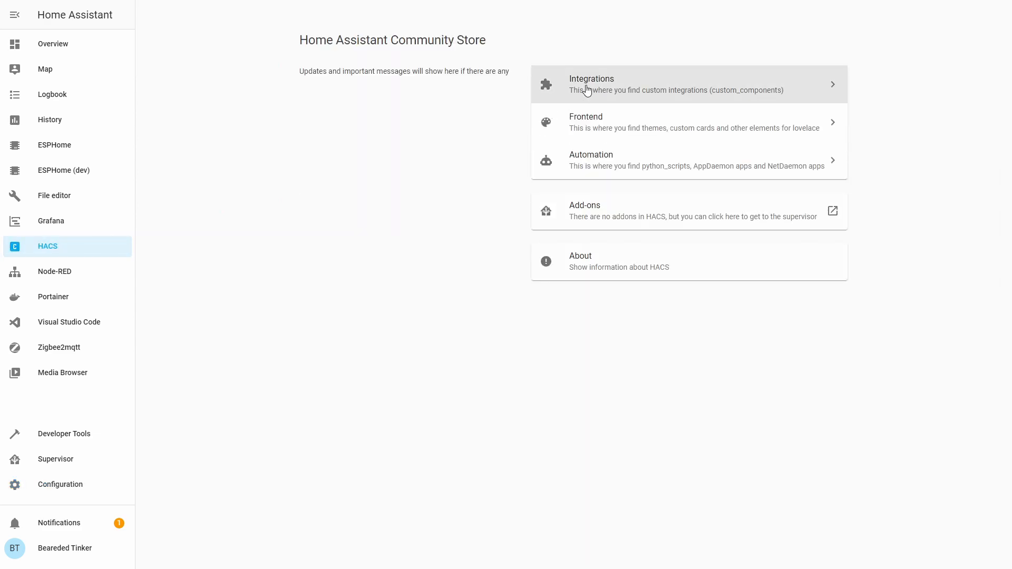
{"action": "left_click", "coordinate": [929, 548]}
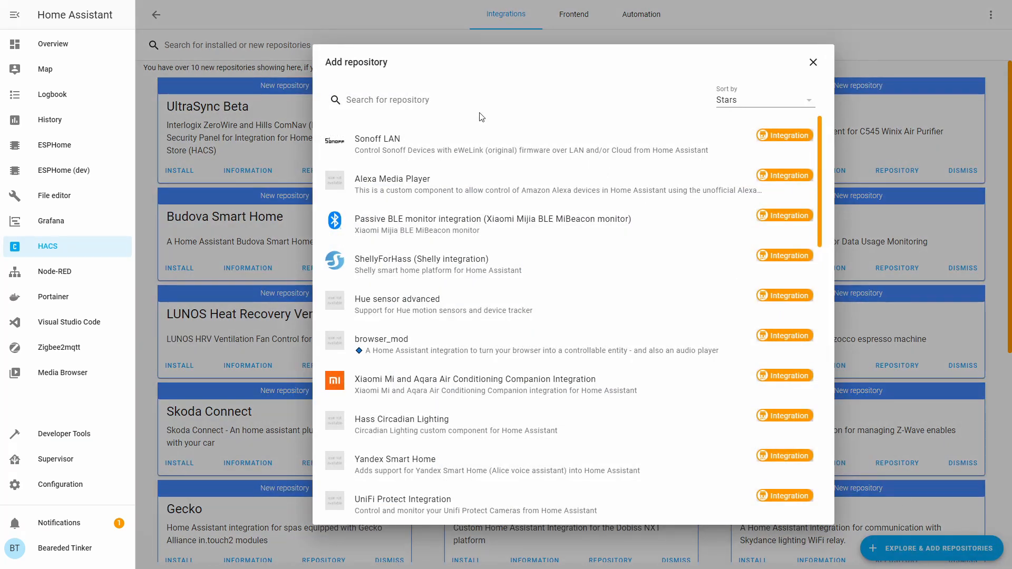
{"action": "left_click", "coordinate": [456, 267]}
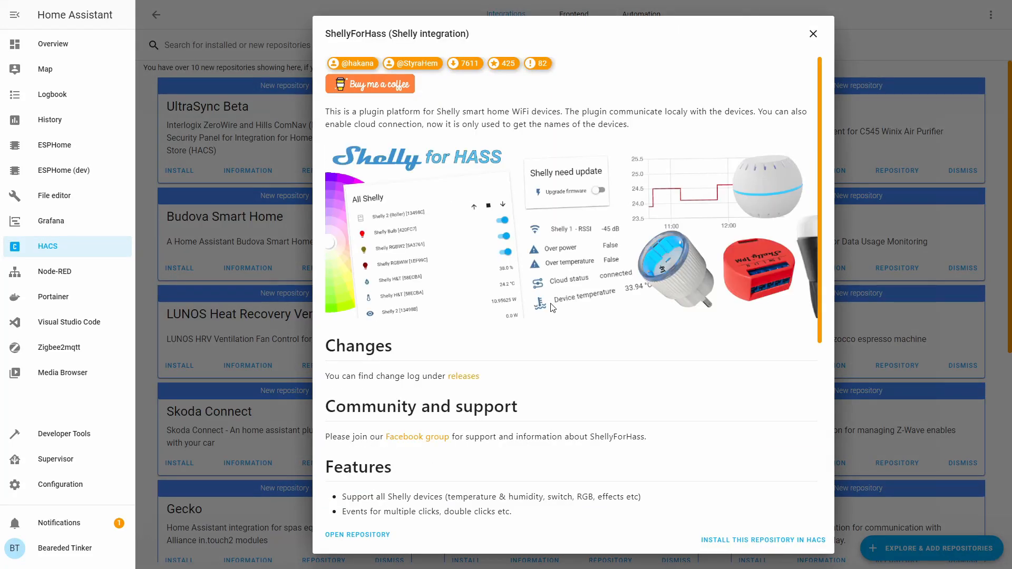
{"action": "left_click", "coordinate": [736, 540]}
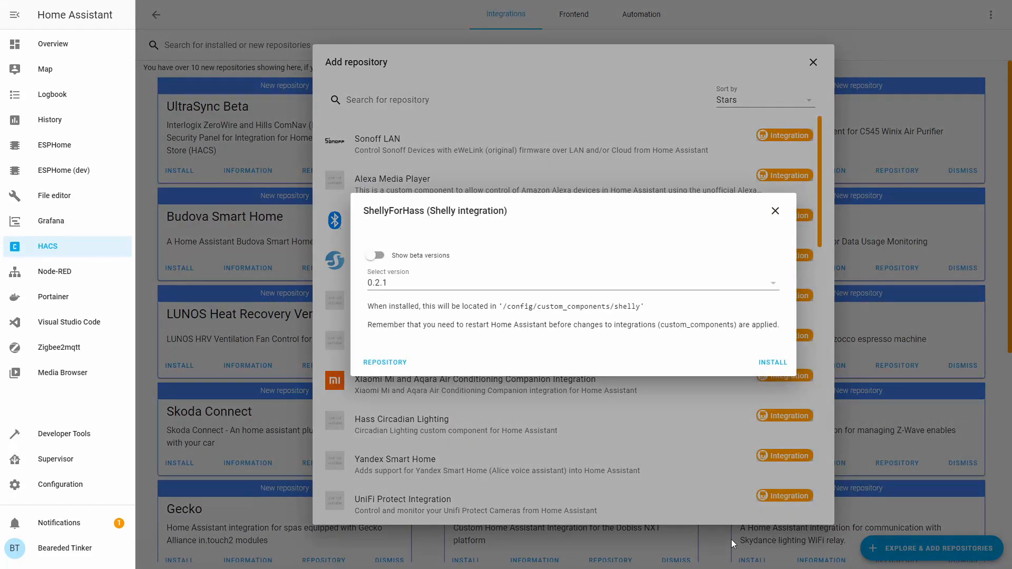
{"action": "left_click", "coordinate": [772, 364]}
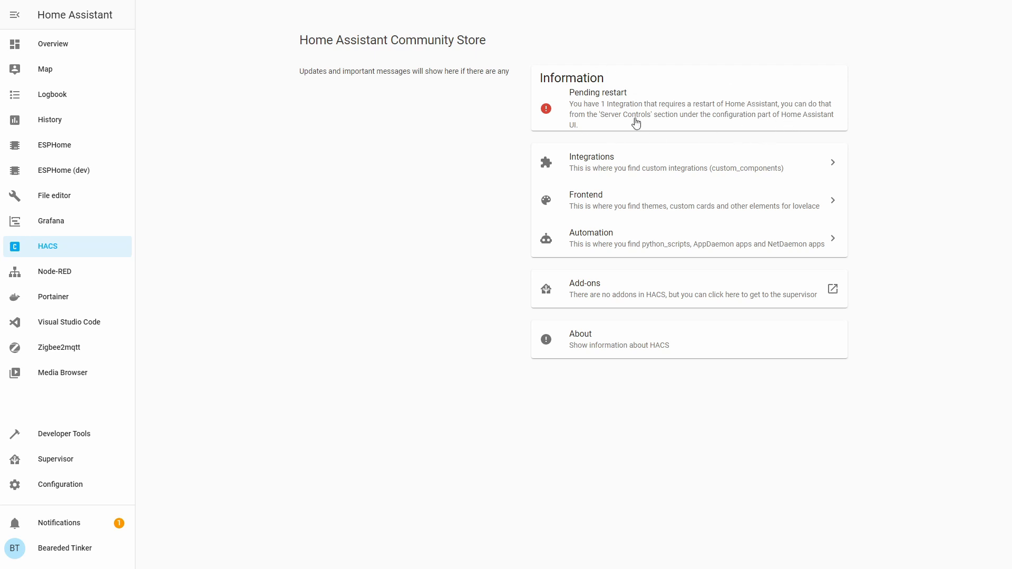
Step: Validate the Home Assistant configuration in Server Controls and open configuration.yaml in Visual Studio Code
{"action": "left_click", "coordinate": [102, 484]}
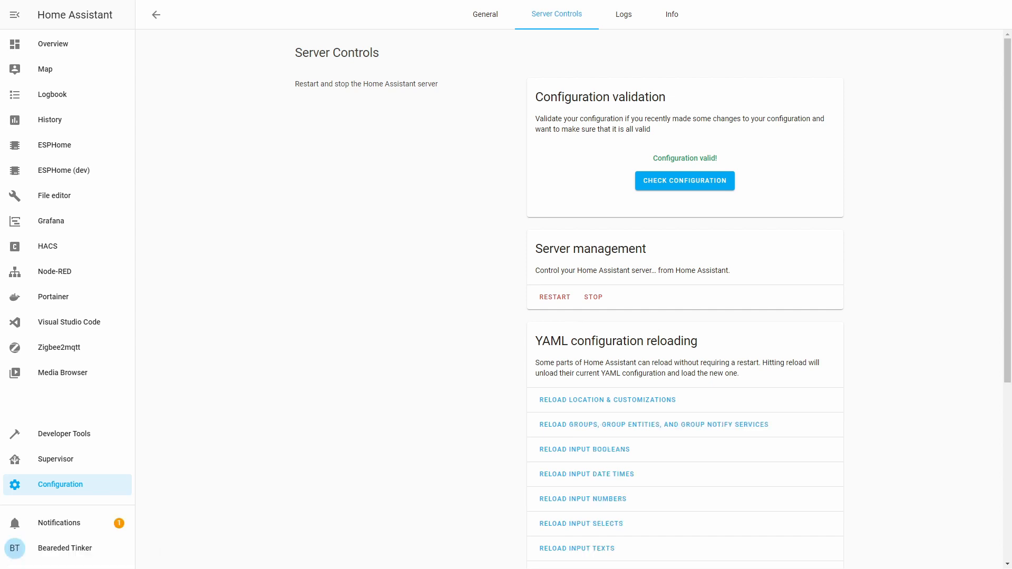
{"action": "left_click", "coordinate": [91, 326]}
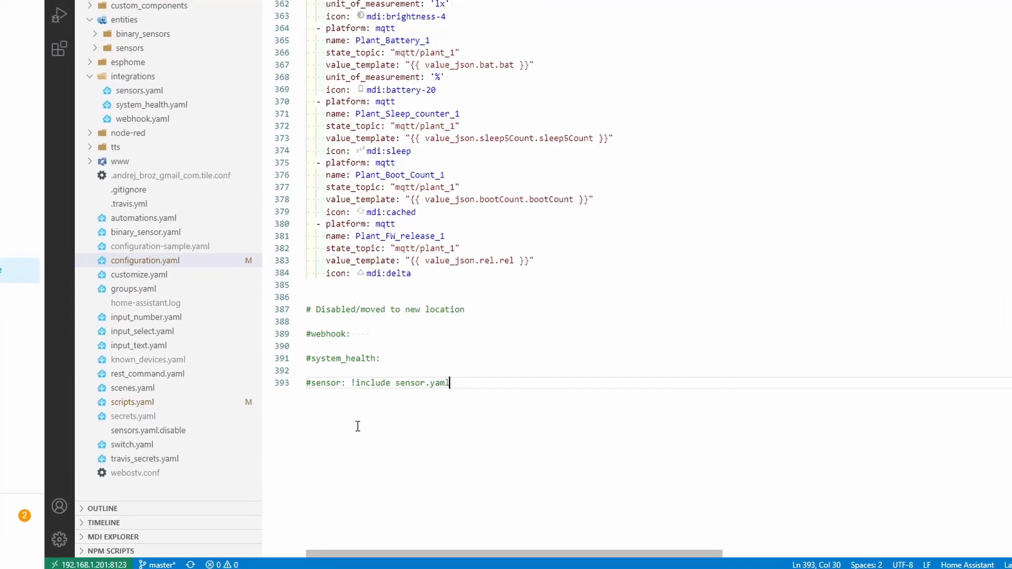
Step: Add the comment "# ShellyforHASS" and a "shelly:" key at the end of configuration.yaml
{"action": "key", "text": "Return"}
{"action": "key", "text": "Return"}
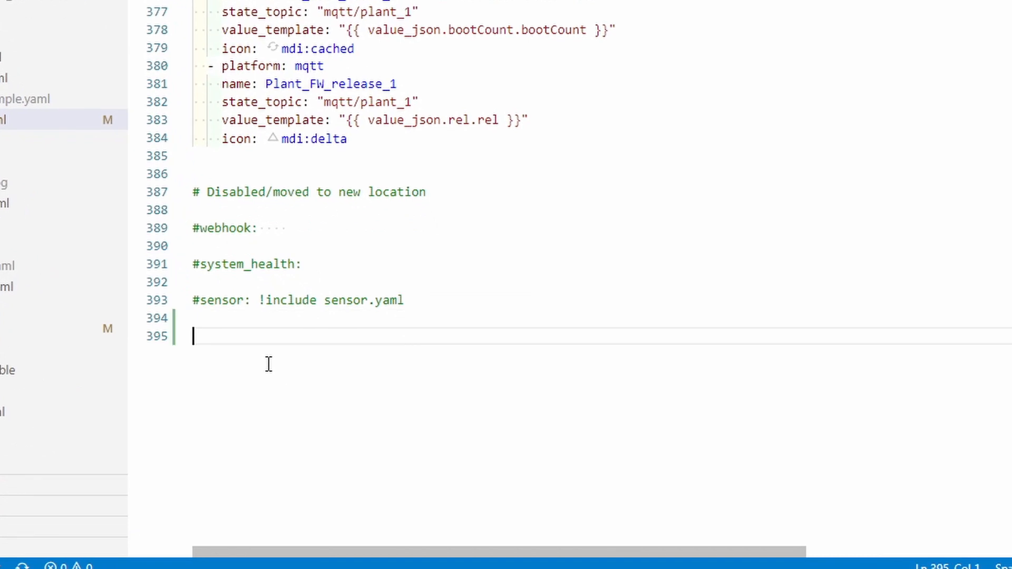
{"action": "type", "text": "# Shellyfor"}
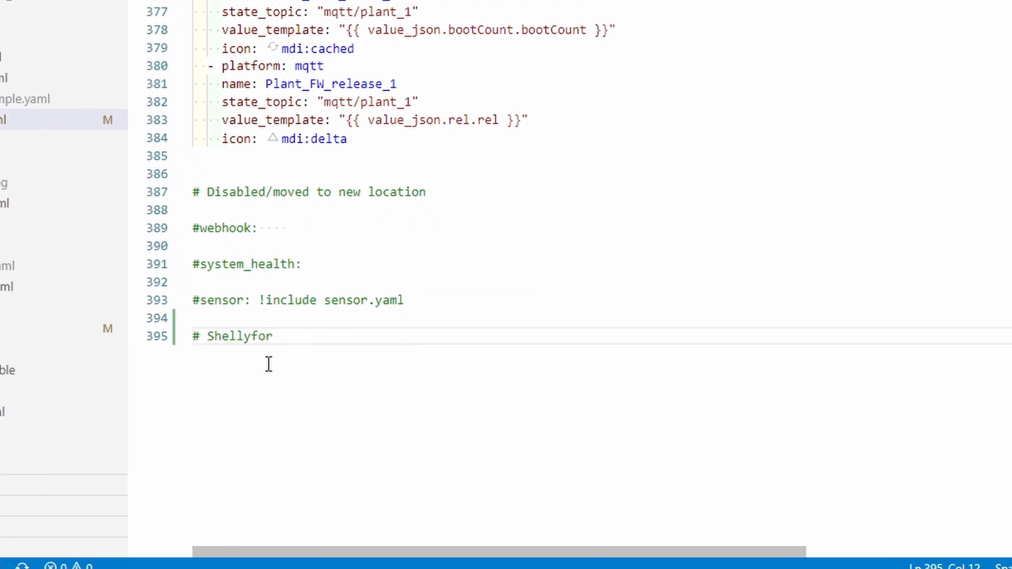
{"action": "type", "text": "HASS"}
{"action": "key", "text": "Return"}
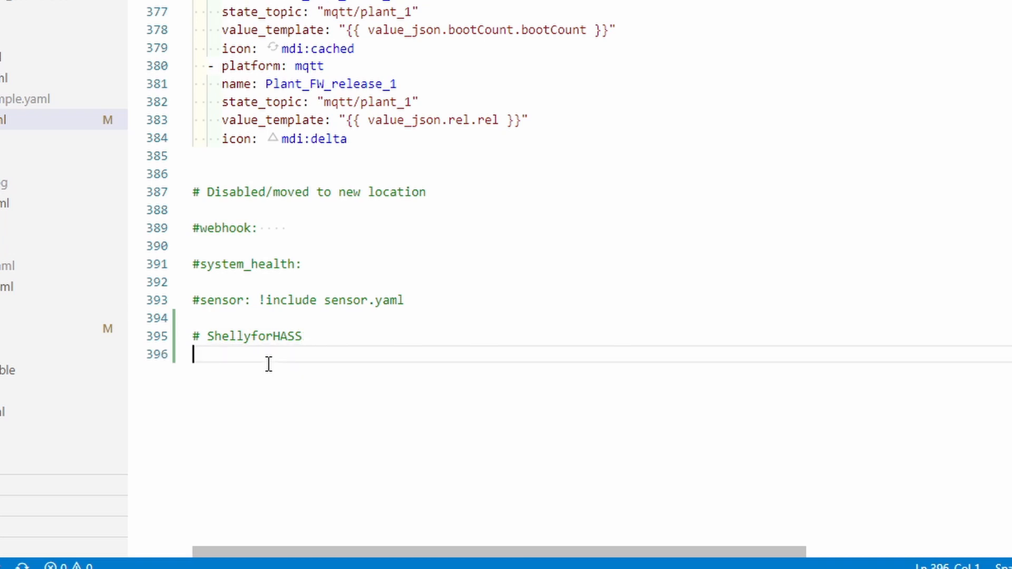
{"action": "type", "text": "shelly:"}
{"action": "key", "text": "Return"}
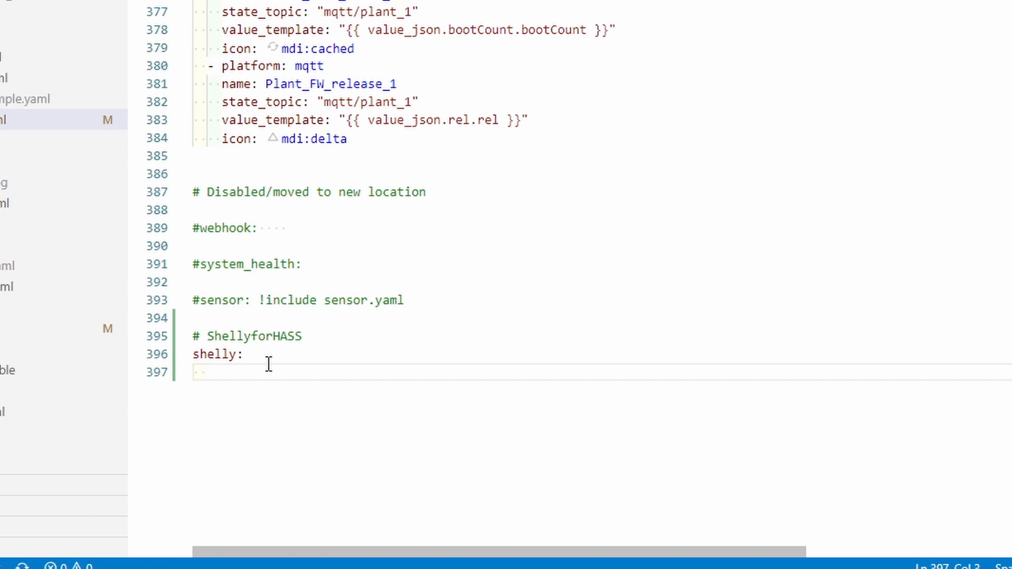
Step: Under the shelly key, add "version: true" and a "sensors:" list containing "- all"
{"action": "type", "text": "version: true"}
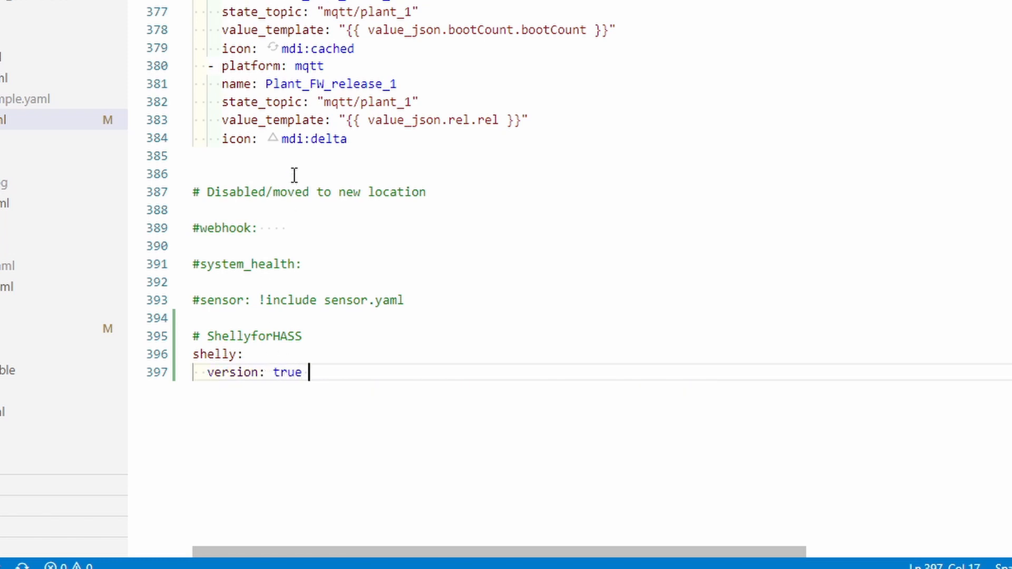
{"action": "key", "text": "Return"}
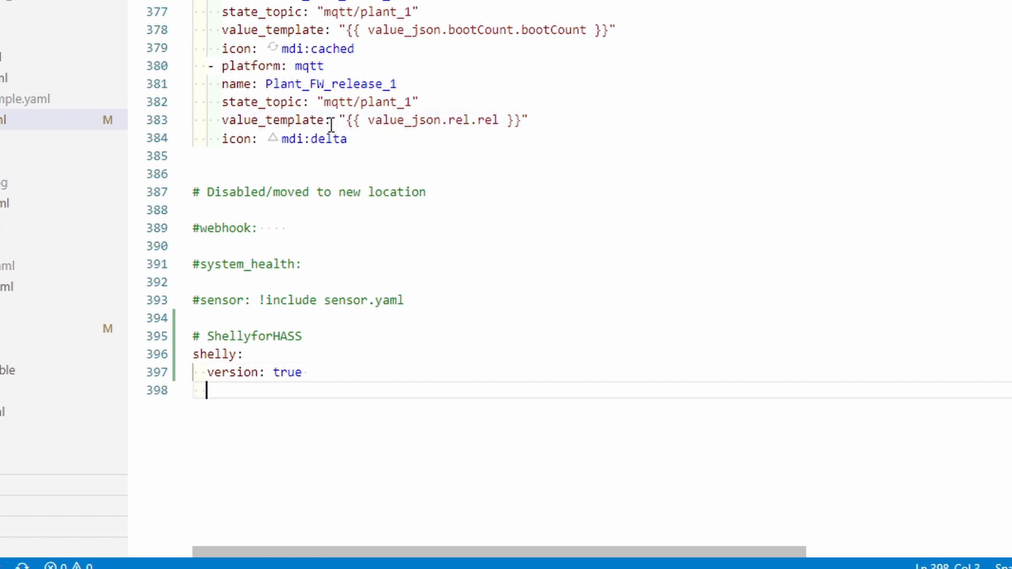
{"action": "type", "text": "sensors:"}
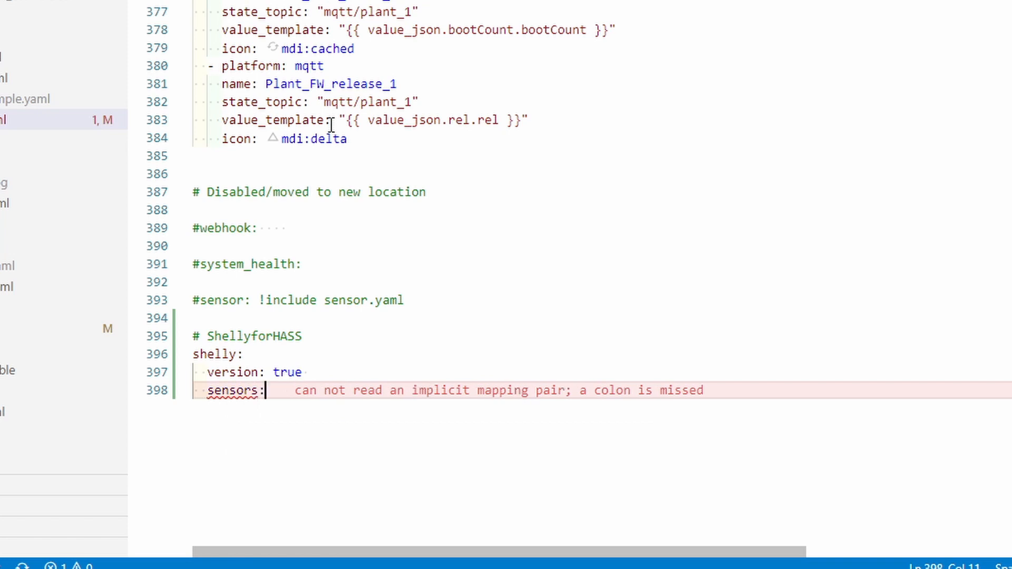
{"action": "key", "text": "Return"}
{"action": "type", "text": "- all"}
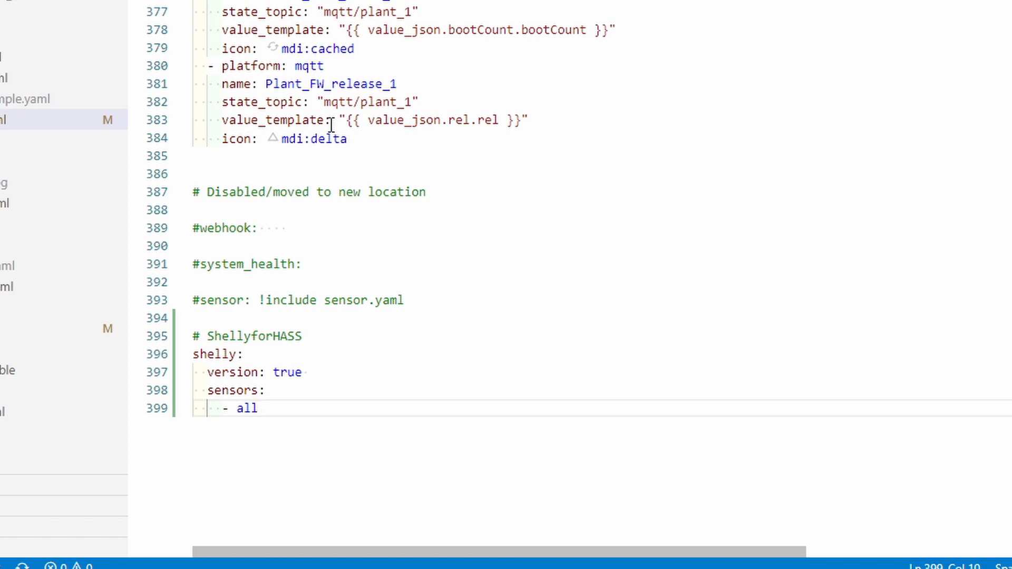
Step: Add a "discover_by_ip:" key under shelly, indented level with sensors, below the "- all" entry
{"action": "key", "text": "Return"}
{"action": "key", "text": "BackSpace"}
{"action": "key", "text": "BackSpace"}
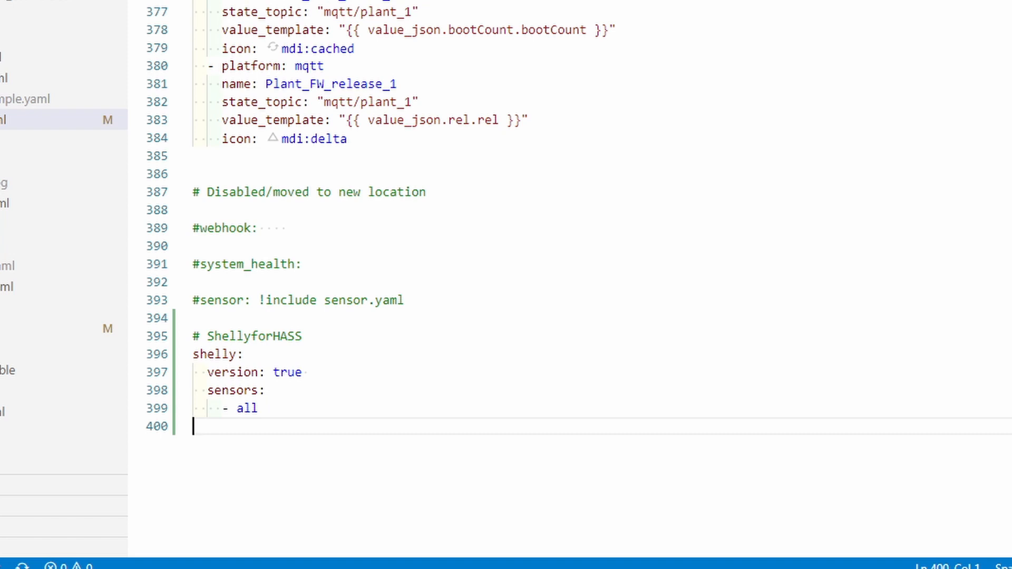
{"action": "key", "text": "ctrl+space"}
{"action": "type", "text": "disco"}
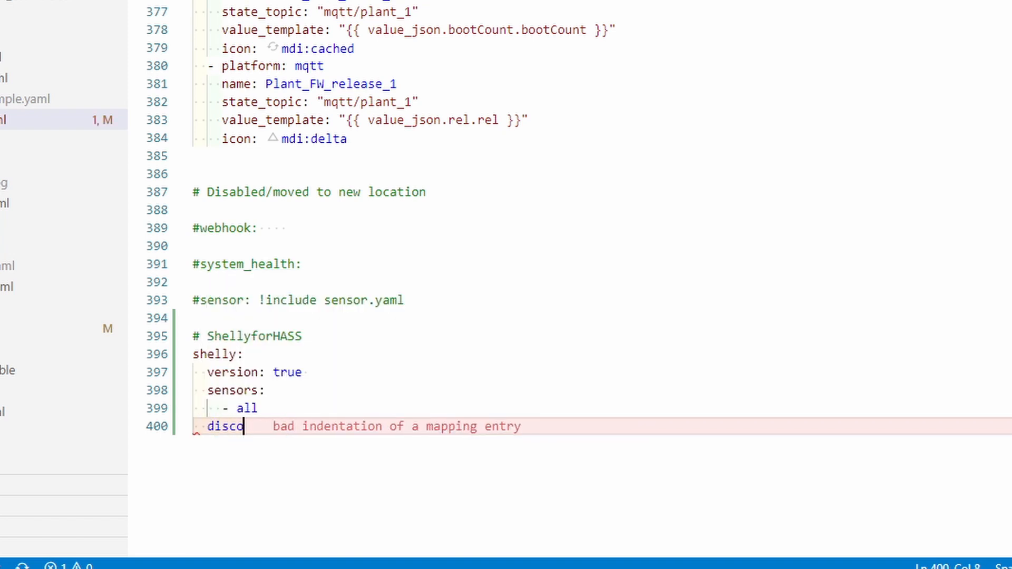
{"action": "type", "text": "ver_bx"}
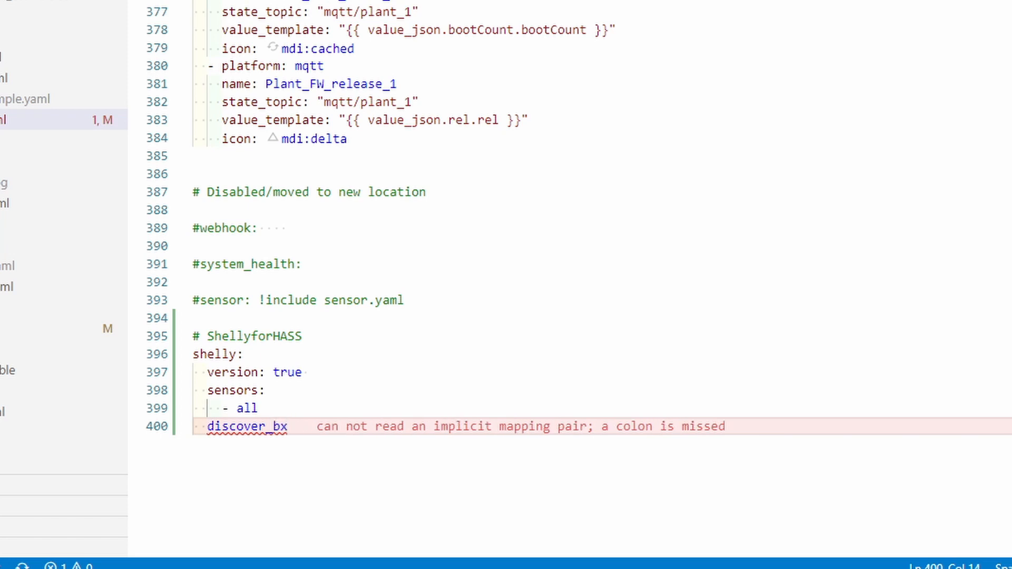
{"action": "key", "text": "BackSpace"}
{"action": "type", "text": "y"}
{"action": "type", "text": "_ip:"}
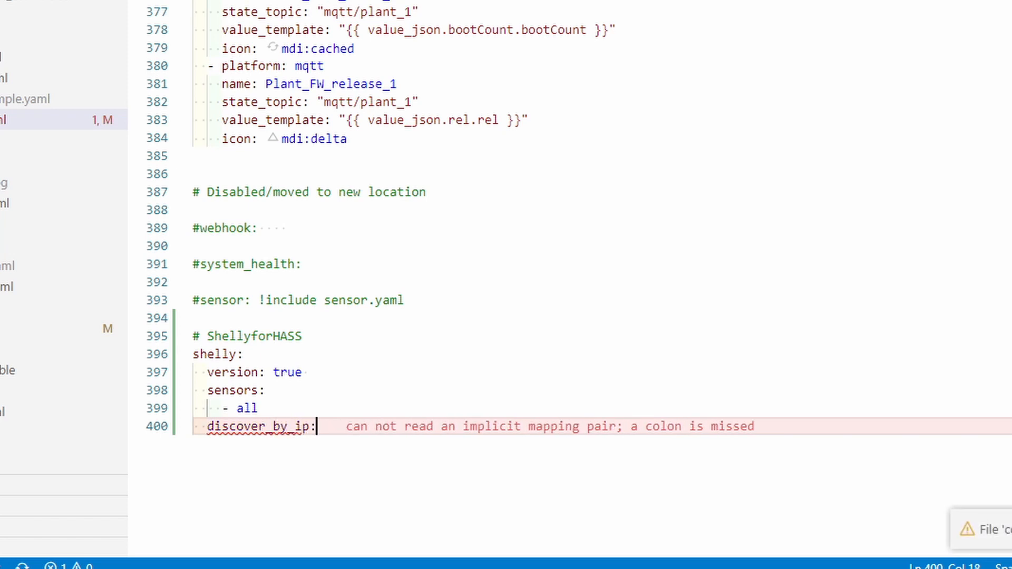
Step: List the addresses 192.168.1.111 and 192.168.1.112 as entries under discover_by_ip
{"action": "key", "text": "Return"}
{"action": "type", "text": "- "}
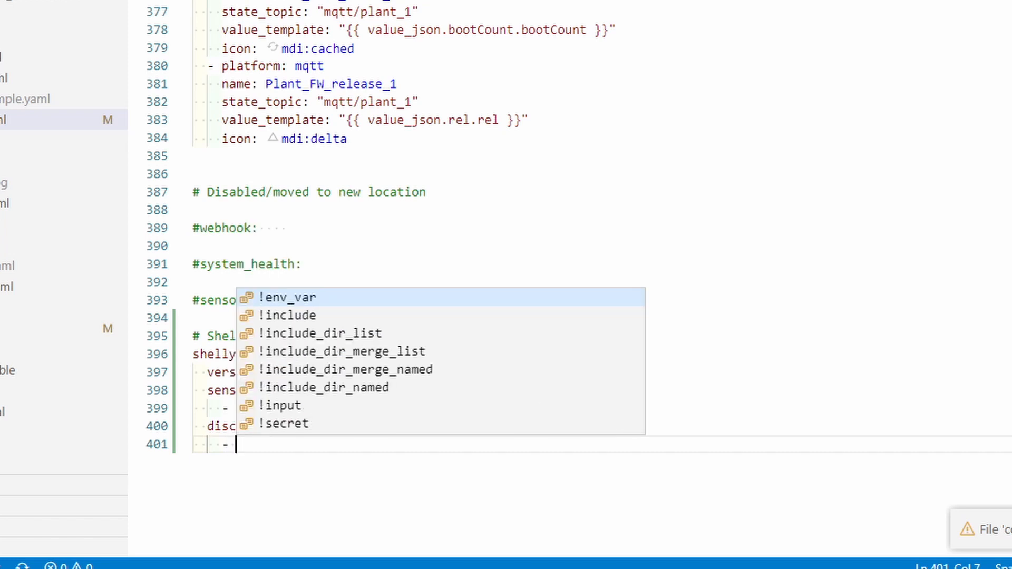
{"action": "type", "text": "192.1"}
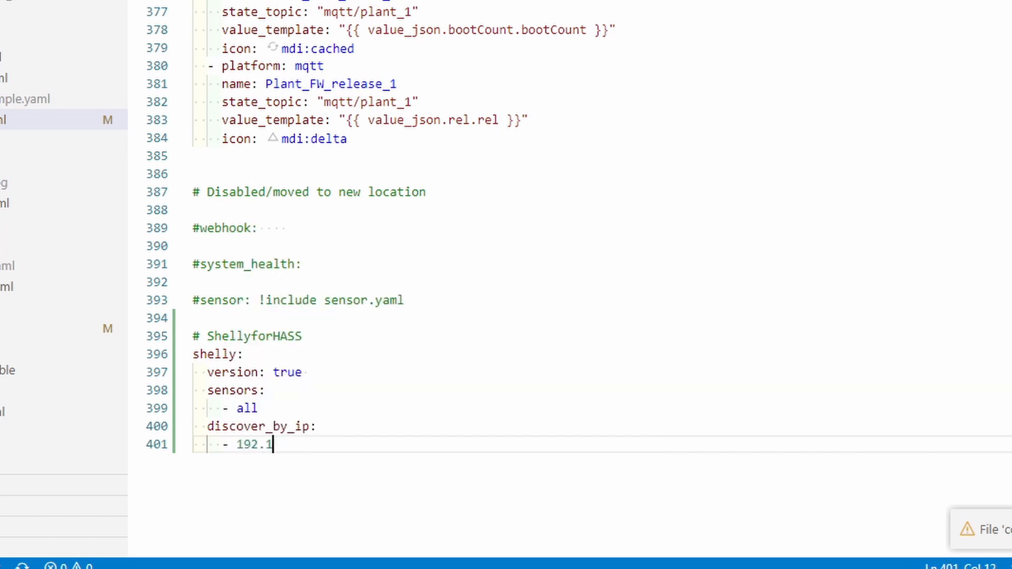
{"action": "type", "text": "68.1.111"}
{"action": "key", "text": "Return"}
{"action": "type", "text": "- 192"}
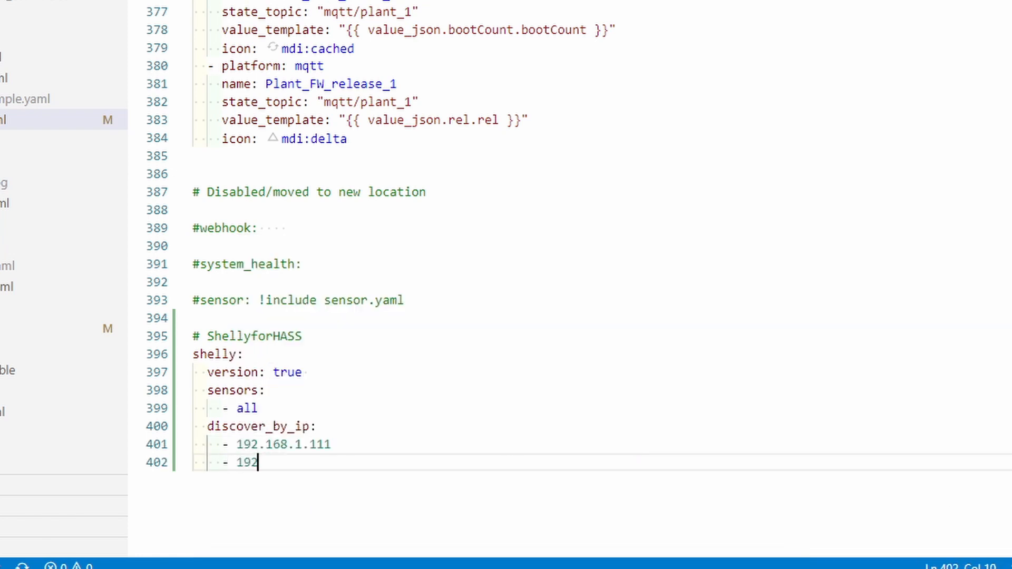
{"action": "type", "text": ".168.1.112"}
{"action": "key", "text": "Return"}
{"action": "key", "text": "BackSpace"}
{"action": "key", "text": "BackSpace"}
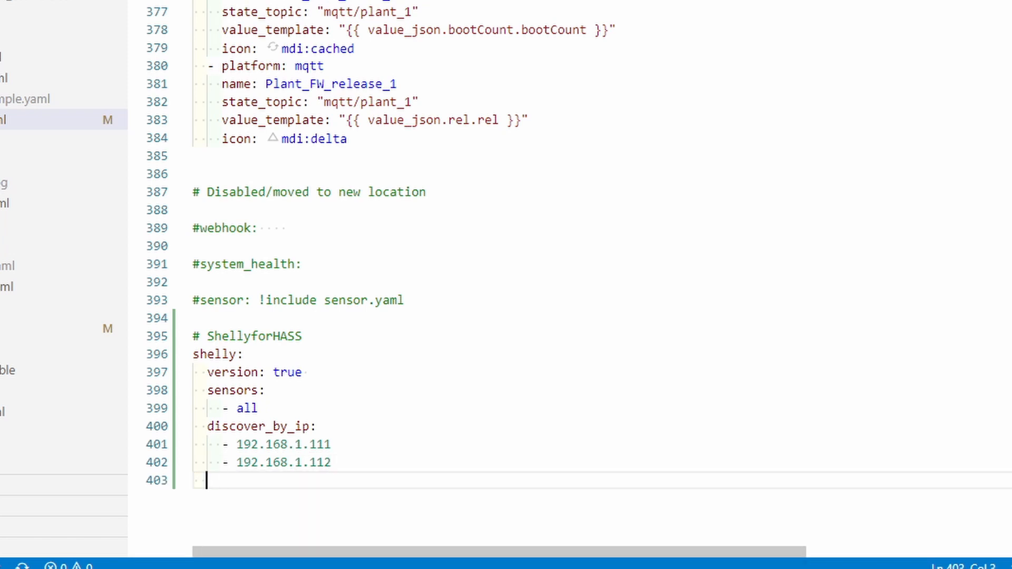
Step: Comment out the discover_by_ip line and its two IP address entries with "#"
{"action": "left_click", "coordinate": [193, 444]}
{"action": "key", "text": "Up"}
{"action": "type", "text": "#"}
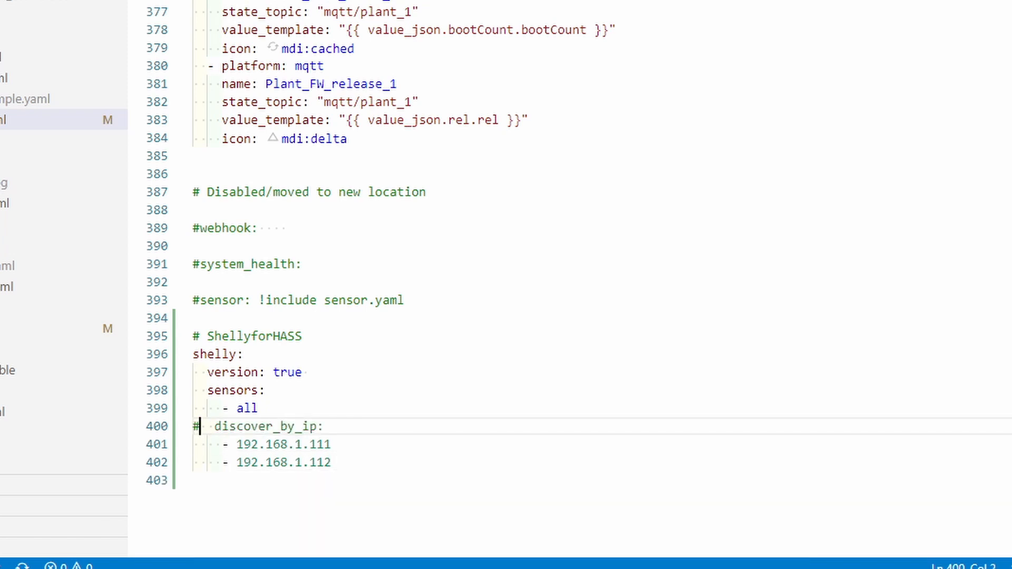
{"action": "key", "text": "Down"}
{"action": "key", "text": "Left"}
{"action": "type", "text": "#"}
{"action": "key", "text": "Down"}
{"action": "key", "text": "Left"}
{"action": "type", "text": "#"}
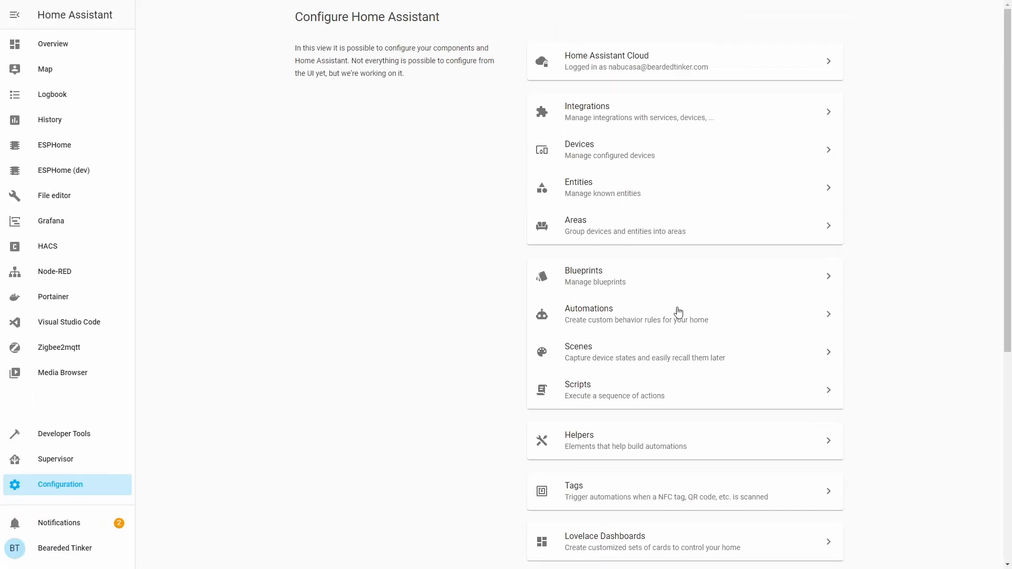
Step: Check the configuration in Home Assistant's Server Controls and restart the server
{"action": "scroll", "coordinate": [646, 380], "scroll_direction": "down", "scroll_amount": 6}
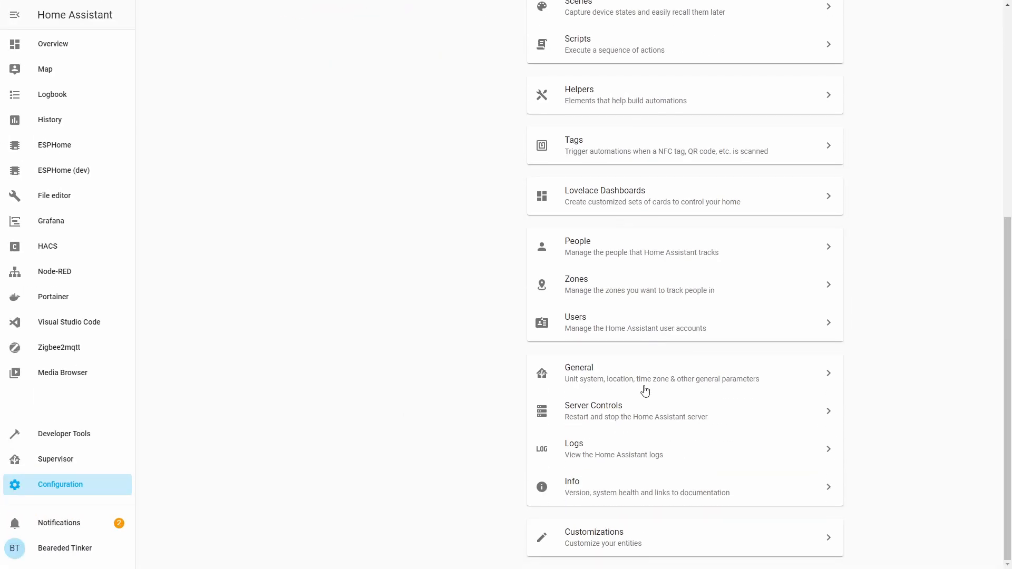
{"action": "left_click", "coordinate": [639, 411]}
{"action": "left_click", "coordinate": [668, 169]}
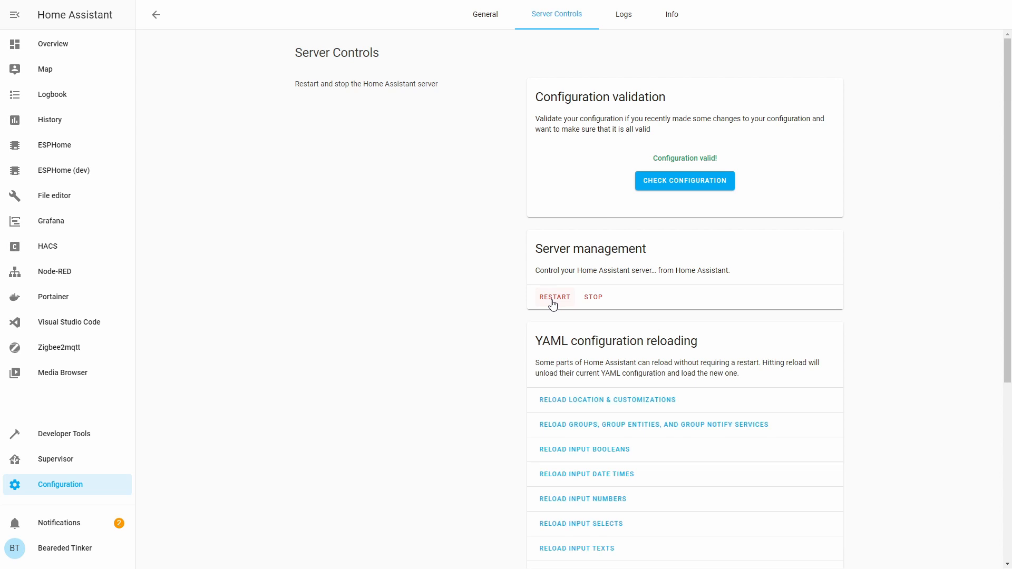
{"action": "left_click", "coordinate": [553, 303]}
{"action": "left_click", "coordinate": [605, 328]}
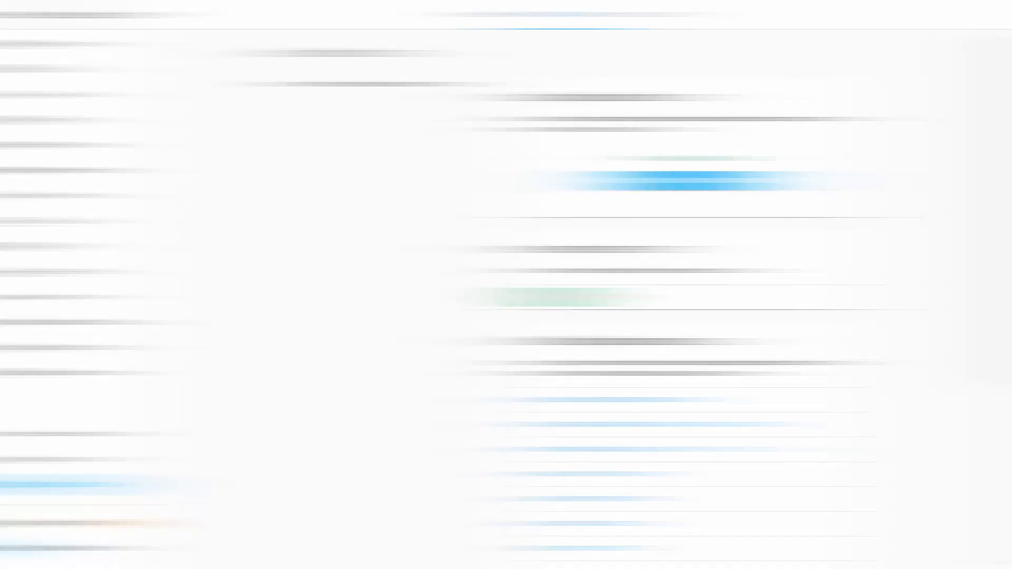
Step: Show the devices of the Shelly smart home integration and view the ShellyForHASS device page
{"action": "left_click", "coordinate": [104, 490]}
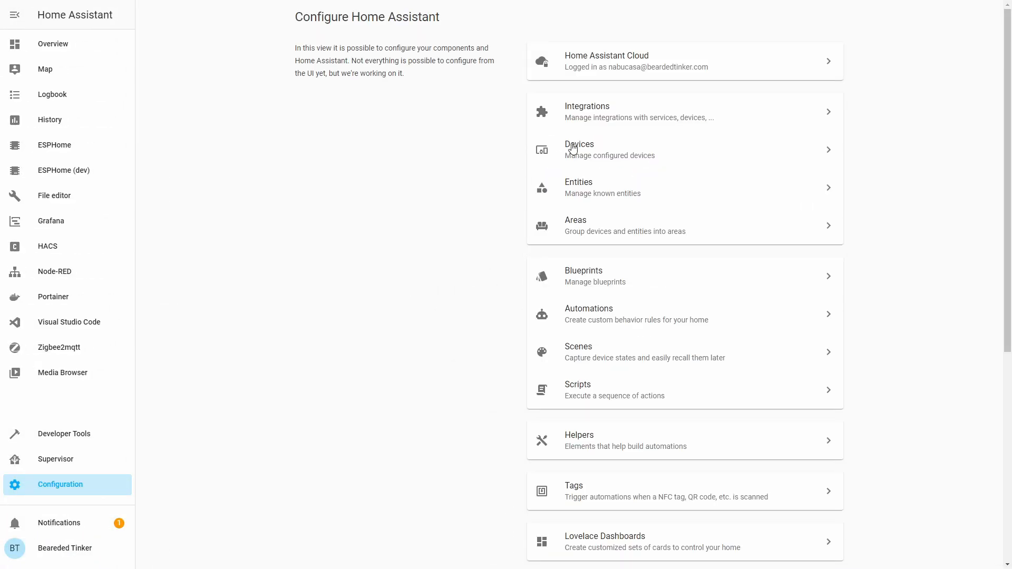
{"action": "left_click", "coordinate": [585, 130]}
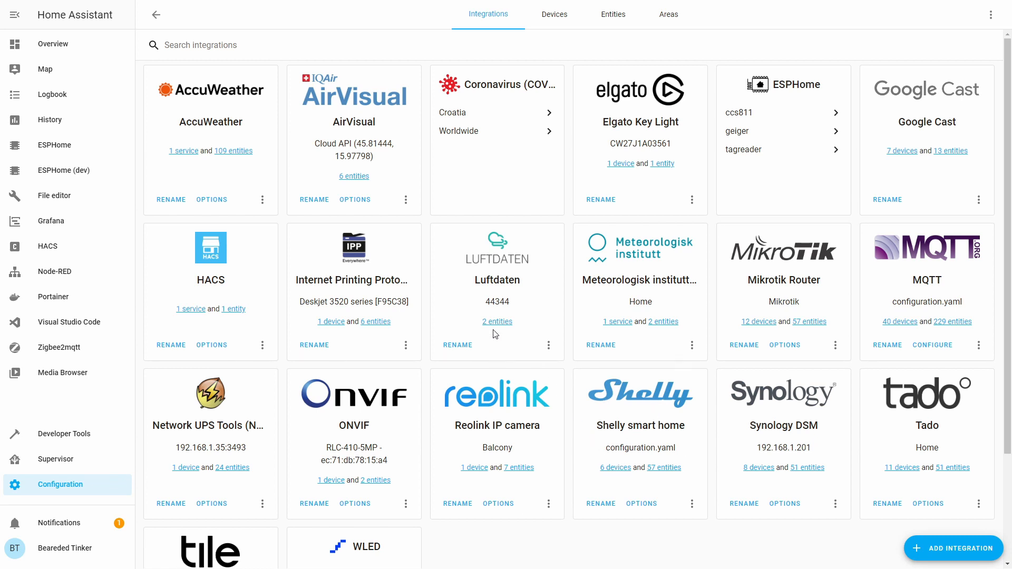
{"action": "left_click", "coordinate": [616, 469]}
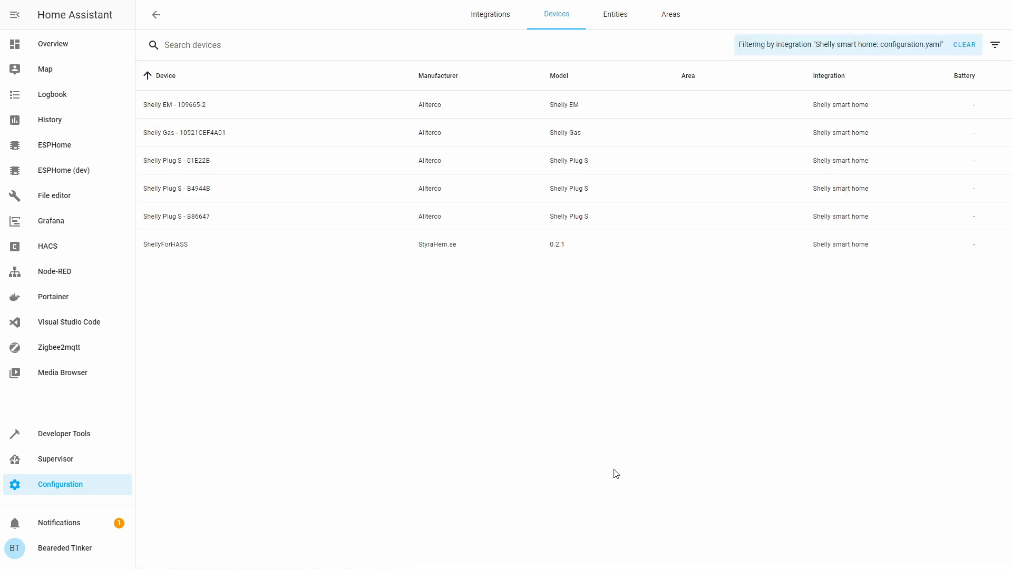
{"action": "left_click", "coordinate": [176, 247]}
{"action": "left_click", "coordinate": [156, 17]}
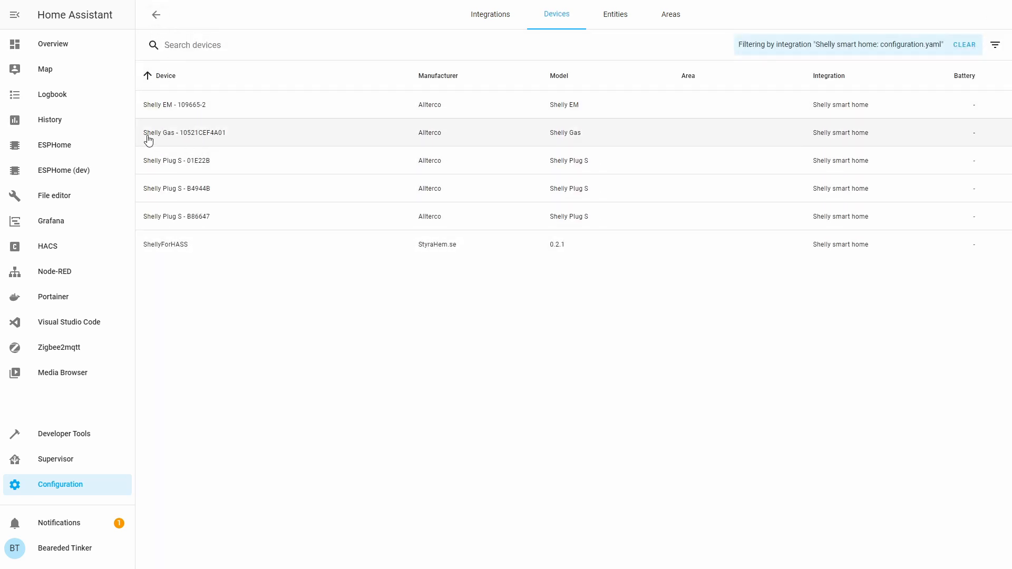
Step: View the entities of the Shelly EM - 109665-2 and Shelly Plug S - 01E22B devices
{"action": "left_click", "coordinate": [164, 112]}
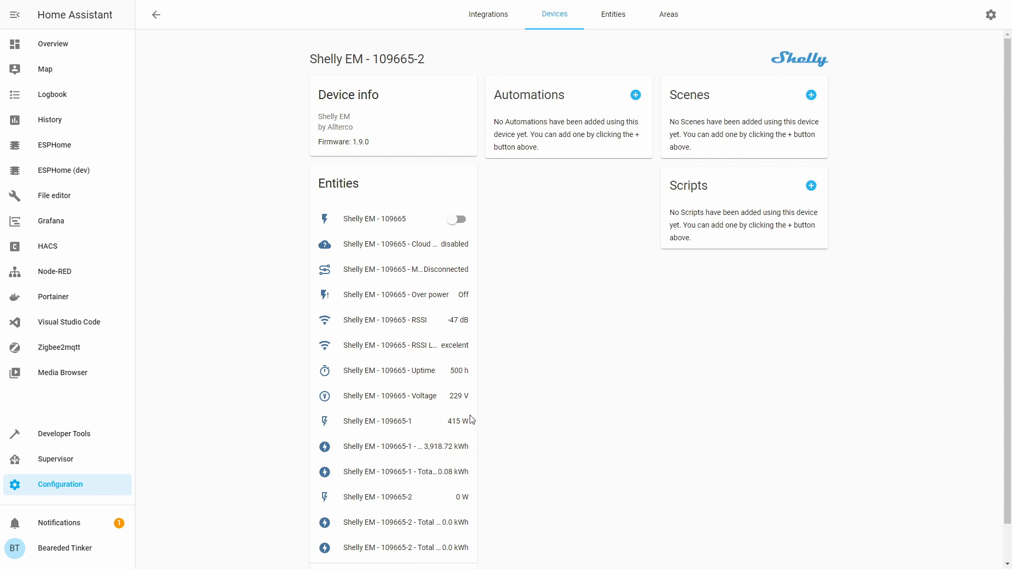
{"action": "left_click", "coordinate": [155, 19]}
{"action": "left_click", "coordinate": [174, 160]}
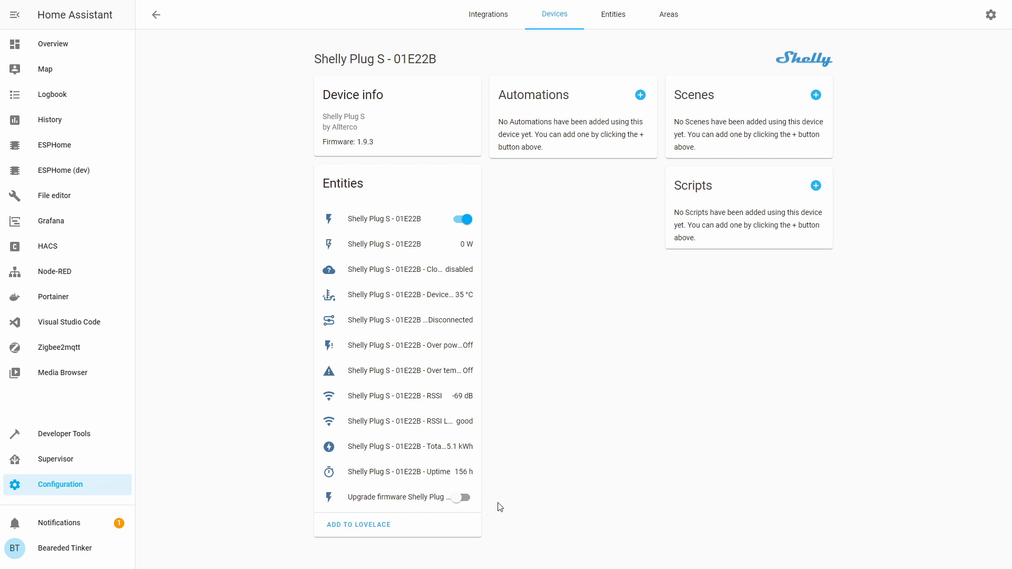
{"action": "key", "text": "alt+Left"}
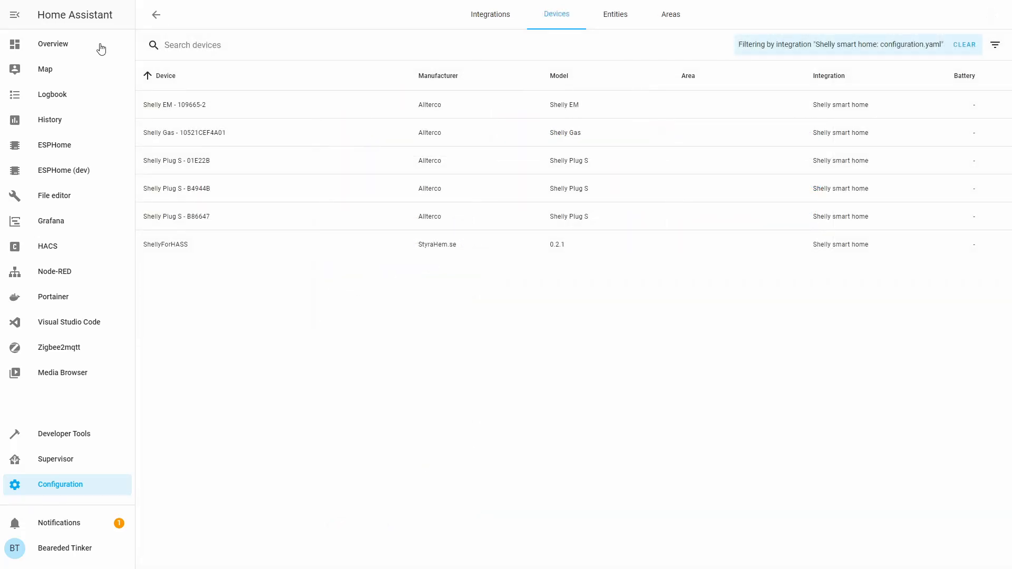
Step: Create a dashboard view named Shelly and add the Shelly EM - 109665-2 device's entities to it
{"action": "left_click", "coordinate": [84, 42]}
{"action": "type", "text": "She"}
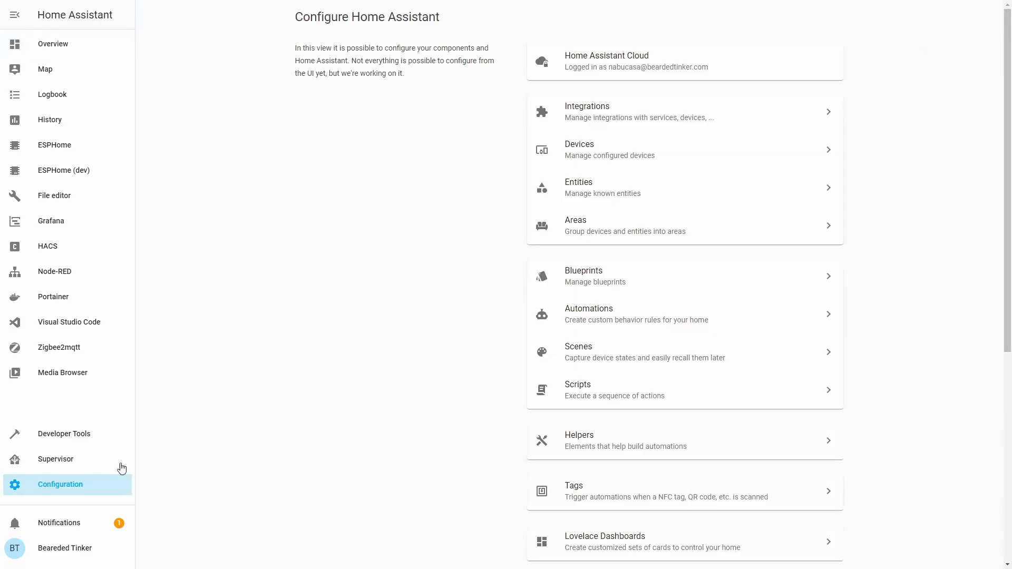
{"action": "left_click", "coordinate": [625, 126]}
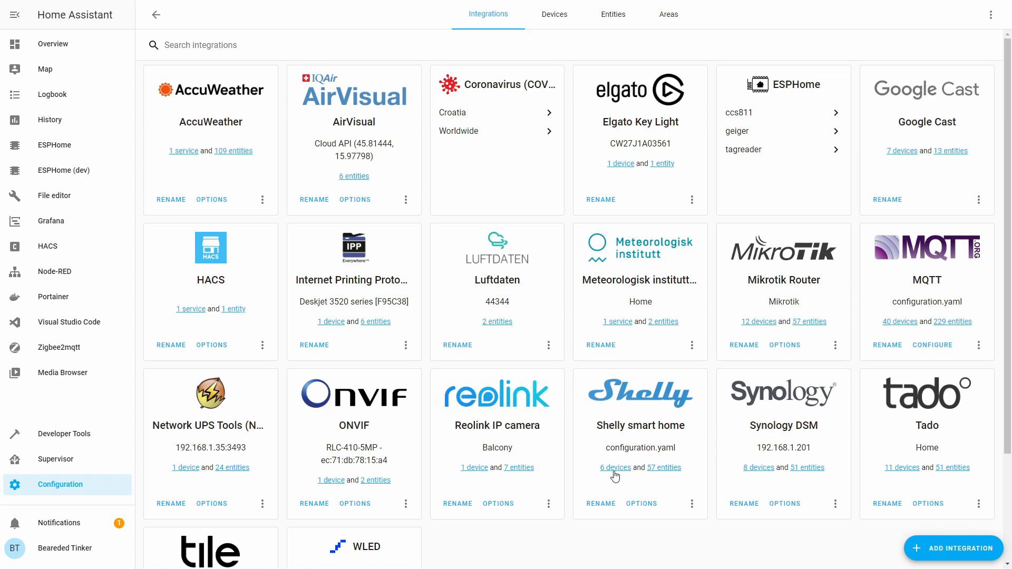
{"action": "left_click", "coordinate": [614, 468]}
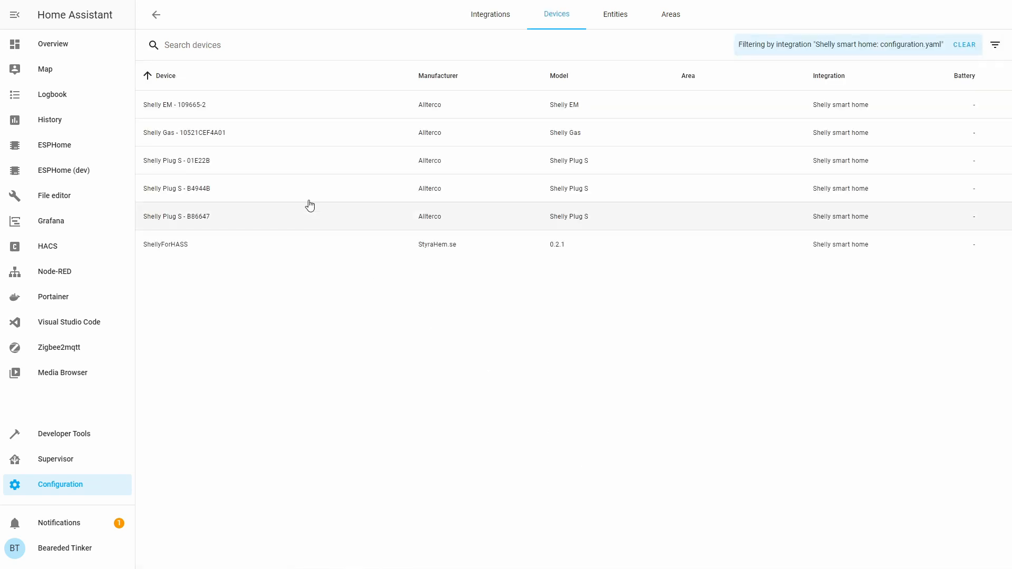
{"action": "left_click", "coordinate": [195, 113]}
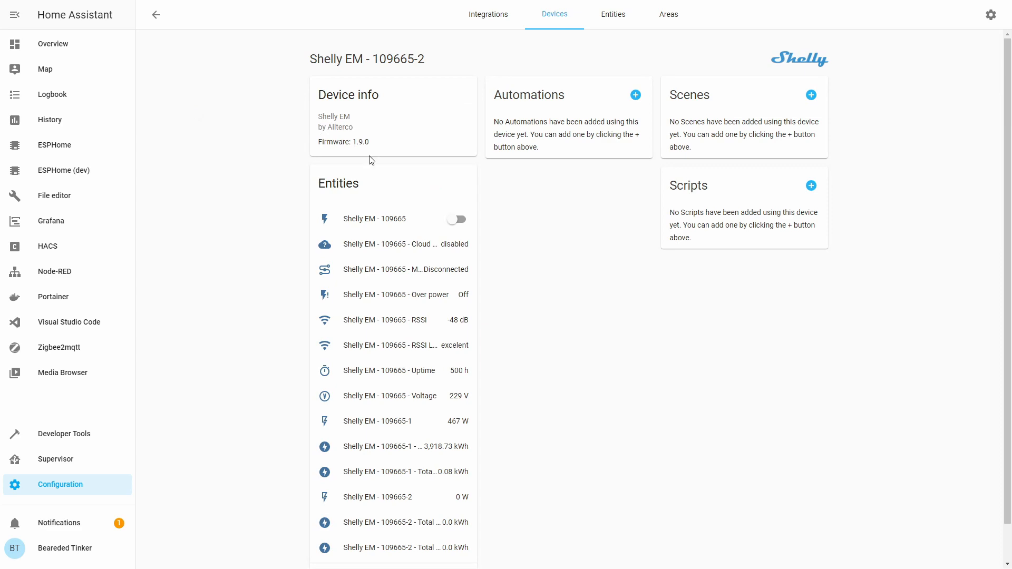
{"action": "scroll", "coordinate": [399, 424], "scroll_direction": "down", "scroll_amount": 2}
{"action": "left_click", "coordinate": [370, 535]}
{"action": "left_click", "coordinate": [374, 541]}
{"action": "left_click", "coordinate": [156, 15]}
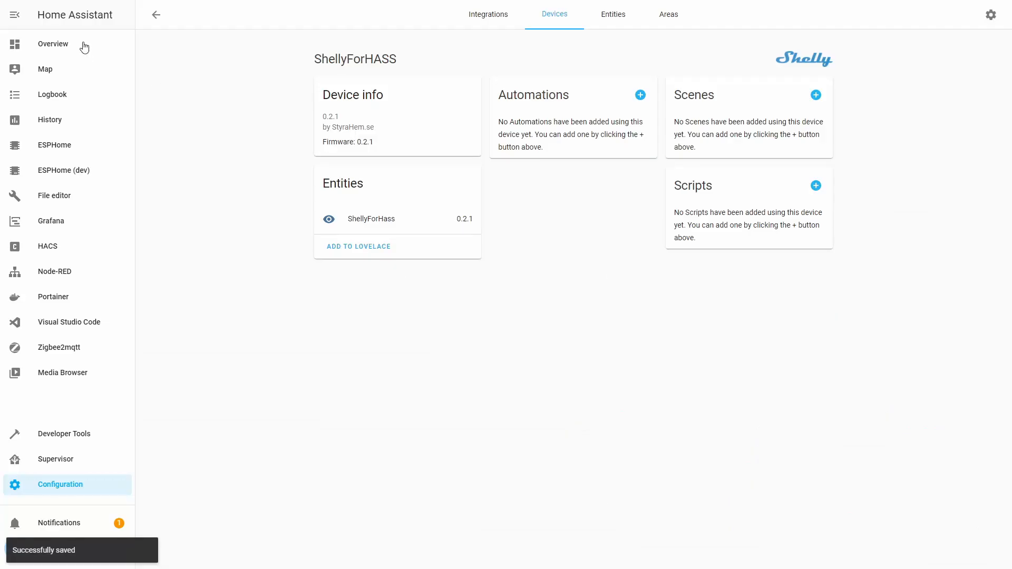
Step: Open the Shelly view of the overview dashboard and finish editing the dashboard
{"action": "left_click", "coordinate": [84, 48]}
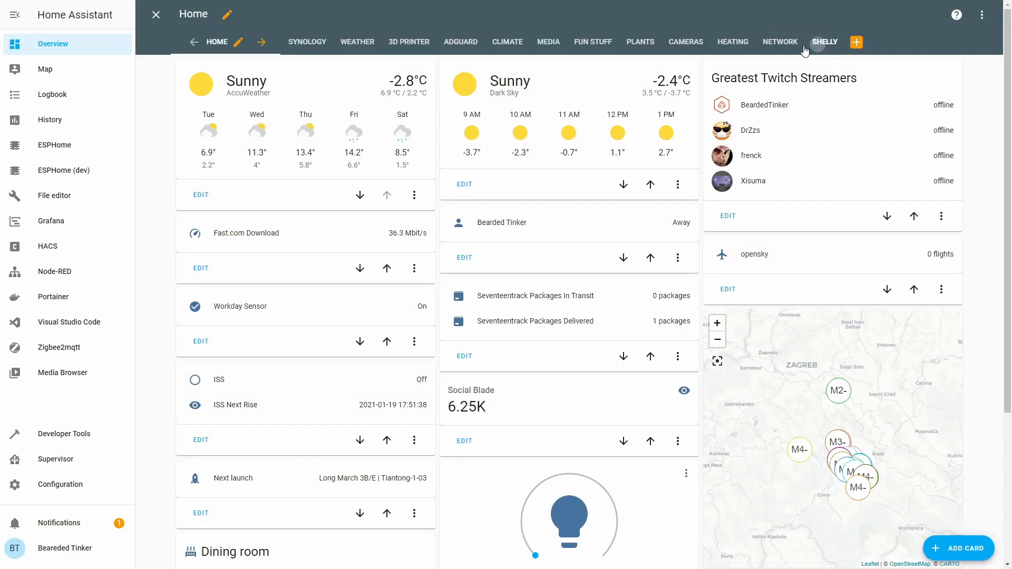
{"action": "left_click", "coordinate": [820, 42]}
{"action": "left_click", "coordinate": [158, 14]}
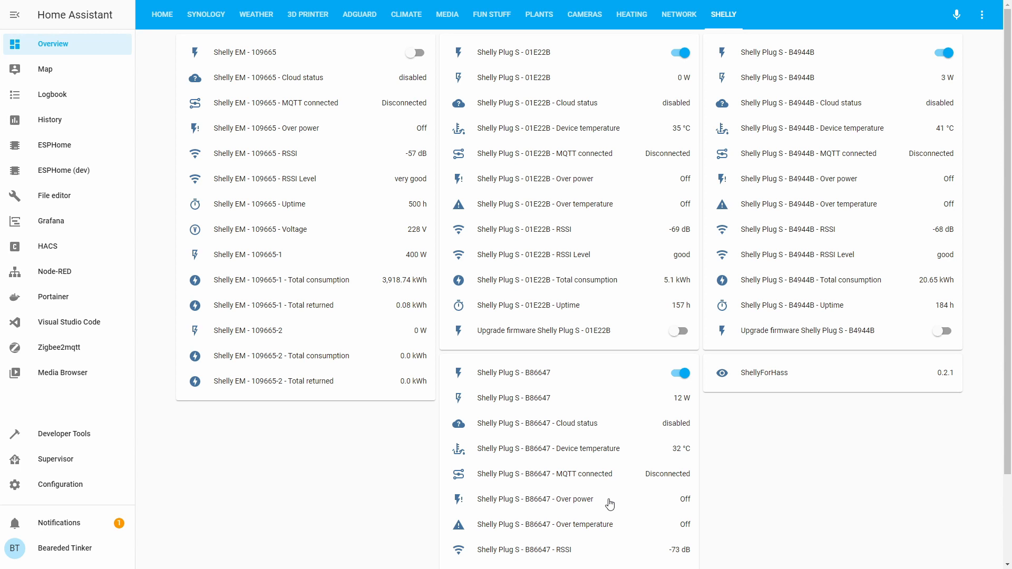
Step: Examine the Shelly EM, Shelly Plug S and ShellyForHass entity cards on the Shelly view
{"action": "scroll", "coordinate": [610, 505], "scroll_direction": "down", "scroll_amount": 2}
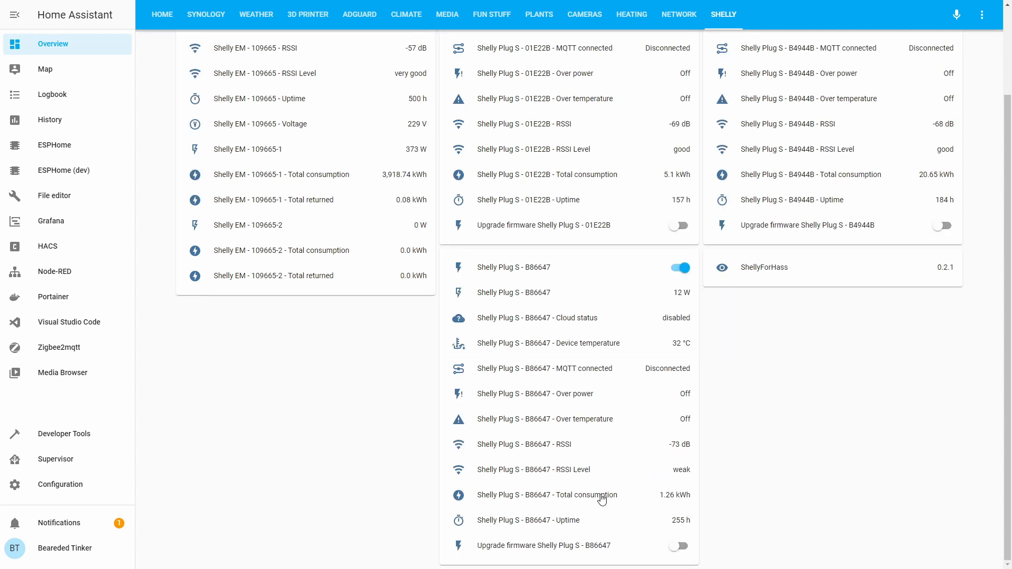
{"action": "scroll", "coordinate": [602, 500], "scroll_direction": "up", "scroll_amount": 2}
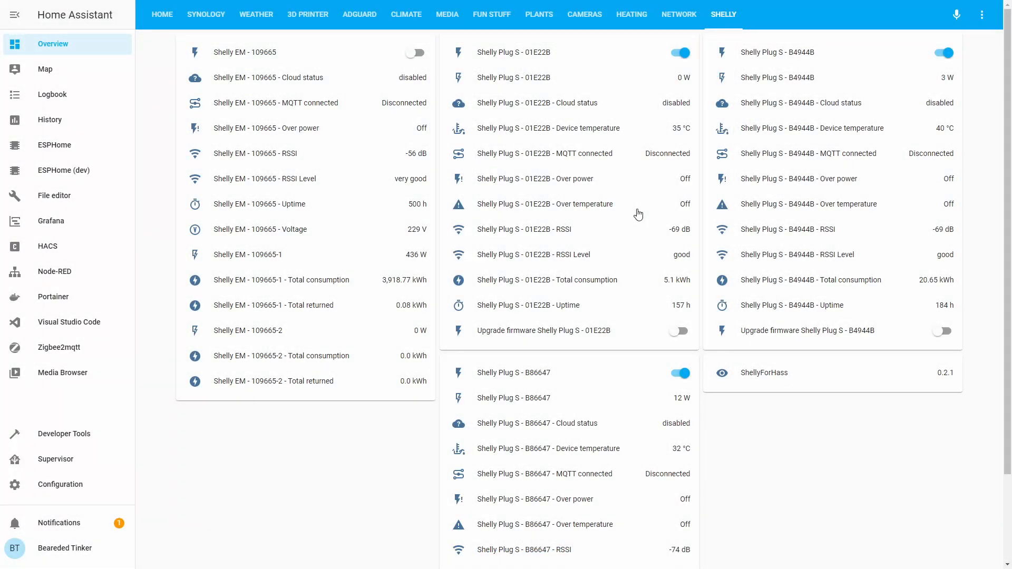
{"action": "scroll", "coordinate": [637, 210], "scroll_direction": "down", "scroll_amount": 2}
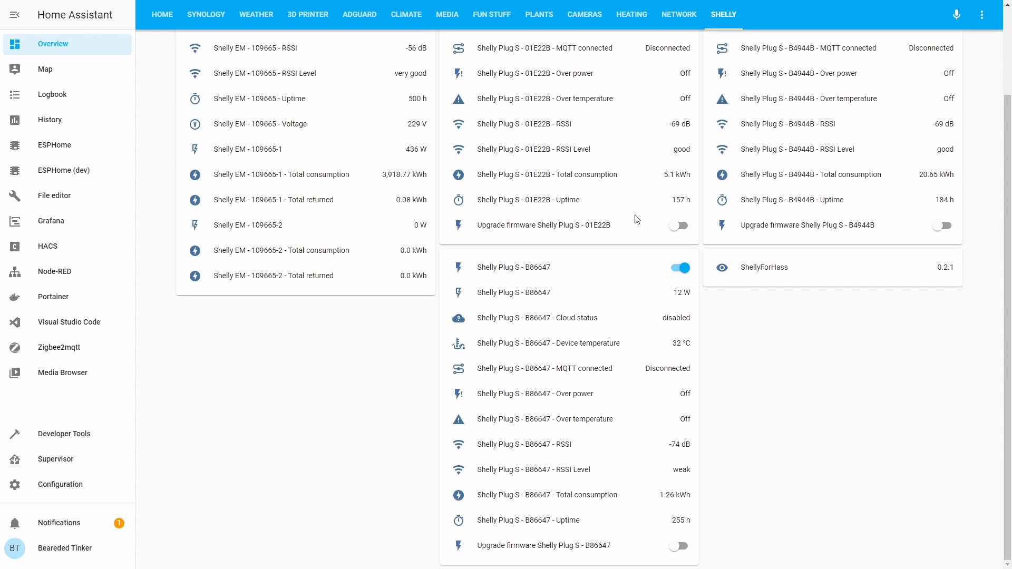
{"action": "scroll", "coordinate": [670, 208], "scroll_direction": "up", "scroll_amount": 2}
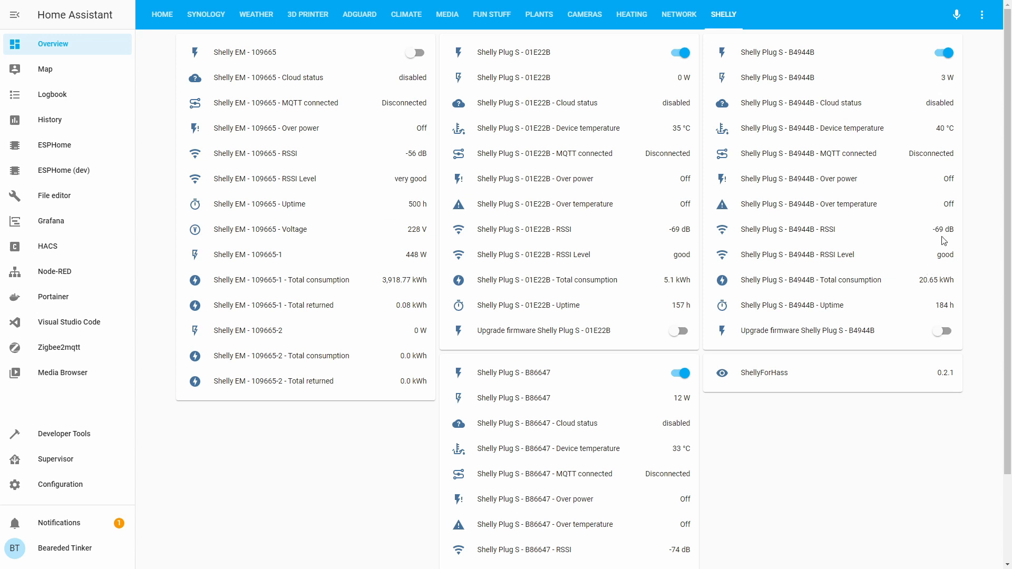
{"action": "scroll", "coordinate": [649, 355], "scroll_direction": "down", "scroll_amount": 2}
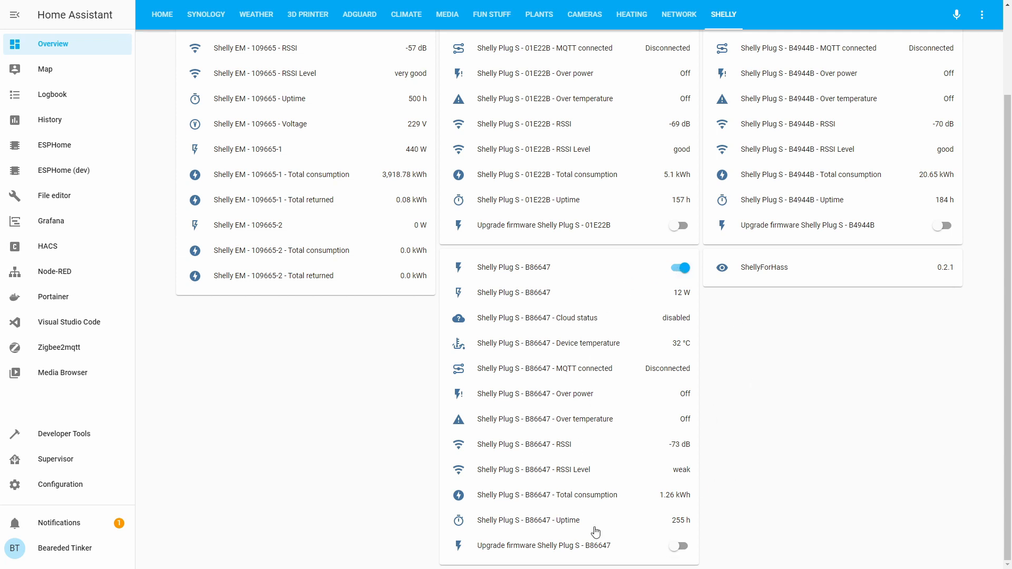
{"action": "scroll", "coordinate": [612, 294], "scroll_direction": "up", "scroll_amount": 2}
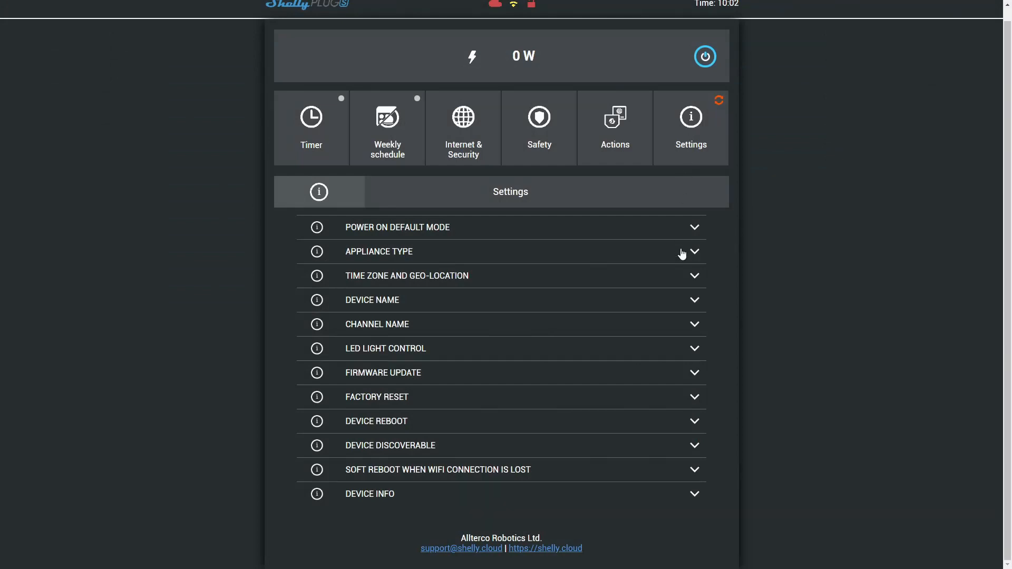
Step: Examine the Shelly Plug S web settings for power-on default mode, cloud, MQTT action execution and soft reboot on lost WiFi connection
{"action": "left_click", "coordinate": [694, 228]}
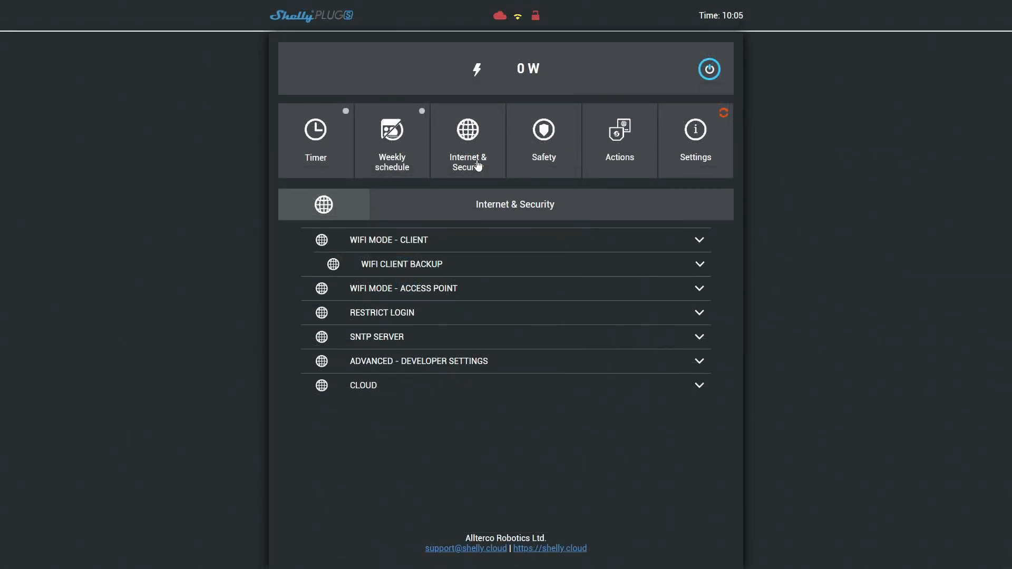
{"action": "left_click", "coordinate": [437, 390]}
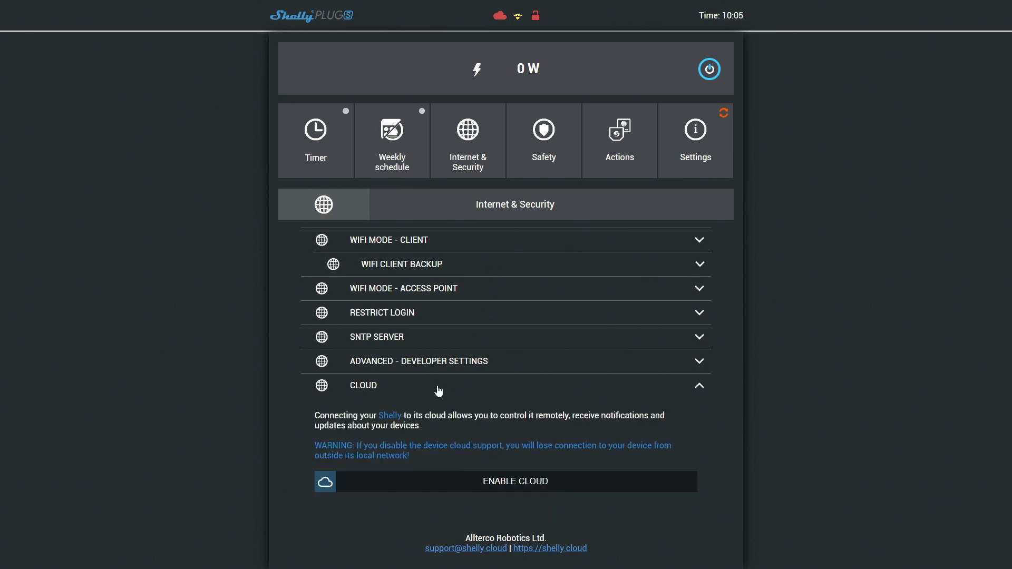
{"action": "left_click", "coordinate": [439, 391]}
{"action": "left_click", "coordinate": [444, 361]}
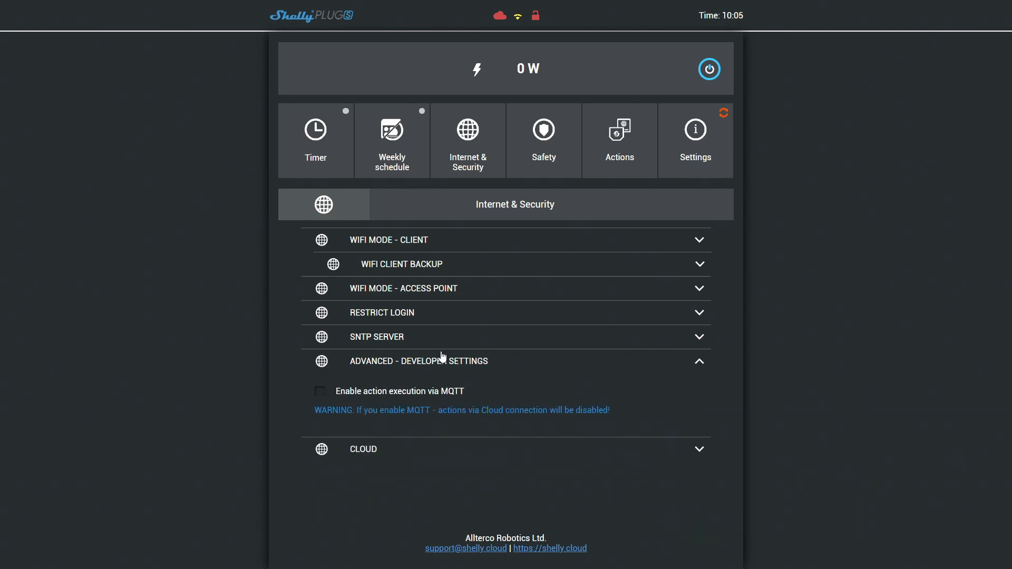
{"action": "left_click", "coordinate": [444, 362]}
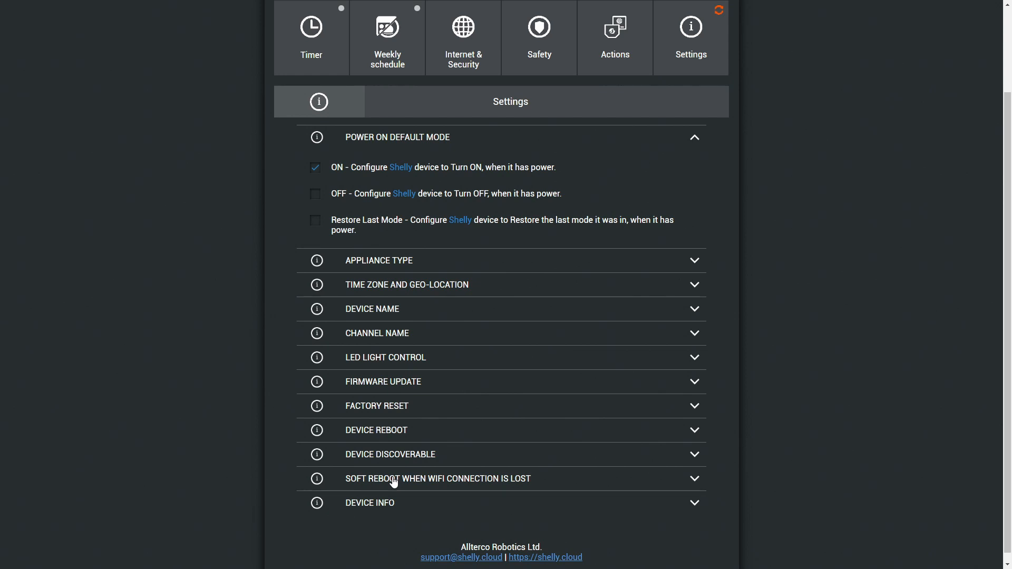
{"action": "left_click", "coordinate": [393, 479]}
{"action": "scroll", "coordinate": [451, 526], "scroll_direction": "down", "scroll_amount": 2}
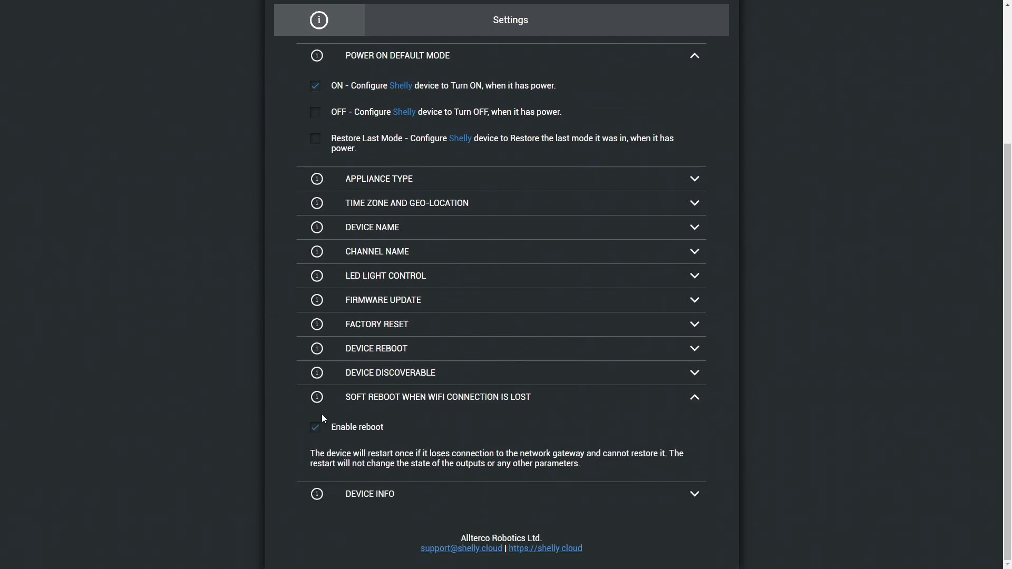